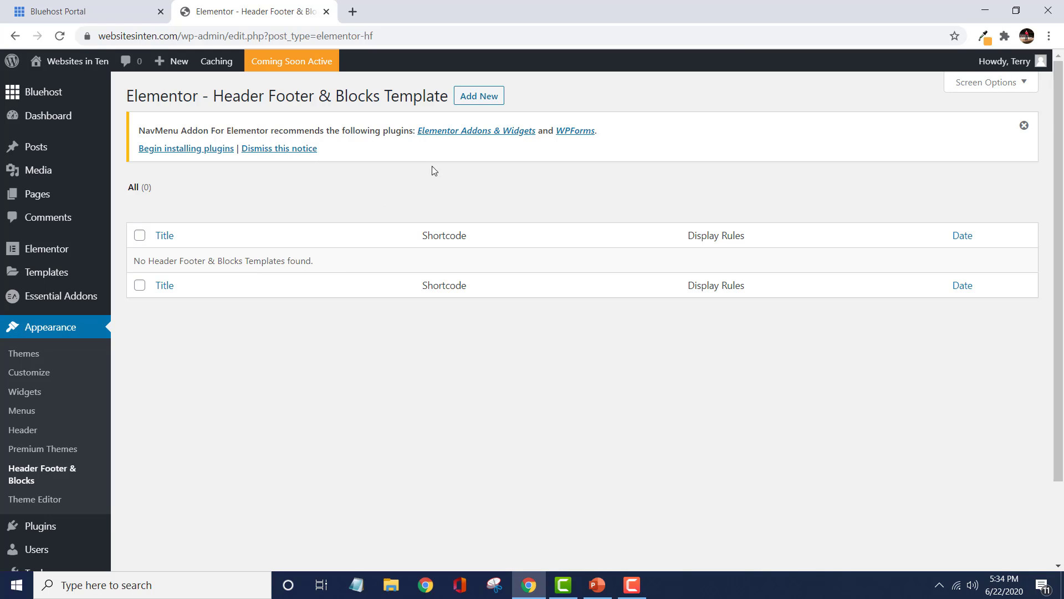
# Create a new header template titled Main Header and open it in Elementor.
pyautogui.click(483, 98)
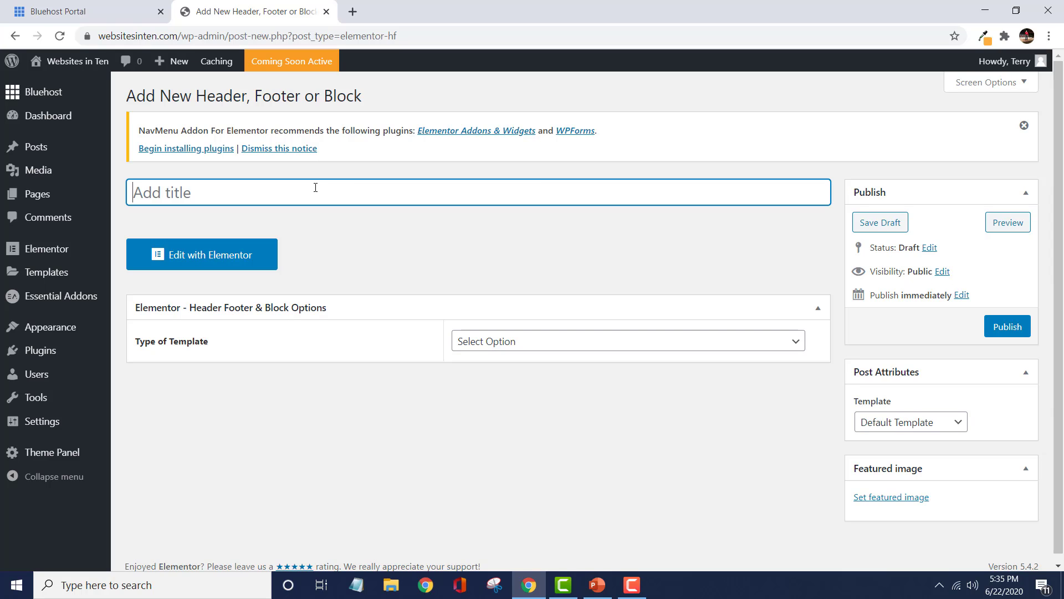
pyautogui.write('Main Heade')
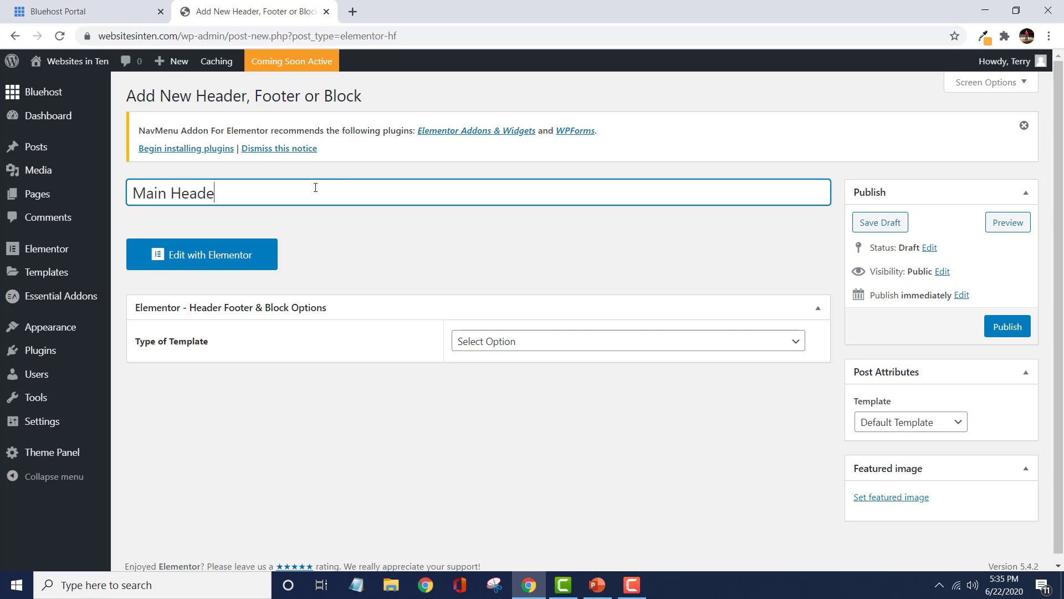
pyautogui.write('r')
pyautogui.click(232, 262)
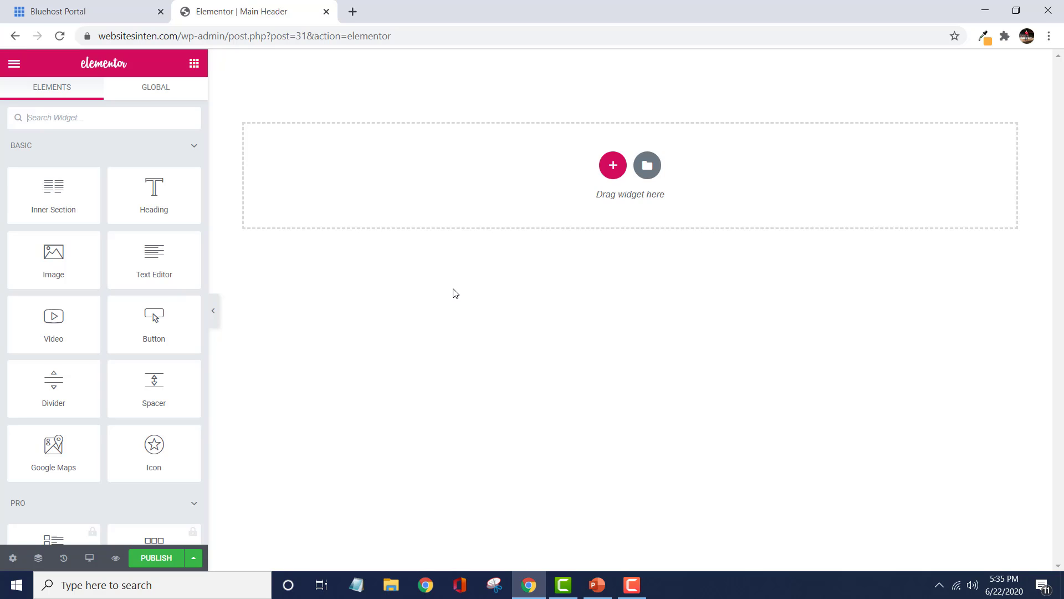
# Add a three-column section and set its content width to Full Width.
pyautogui.click(612, 166)
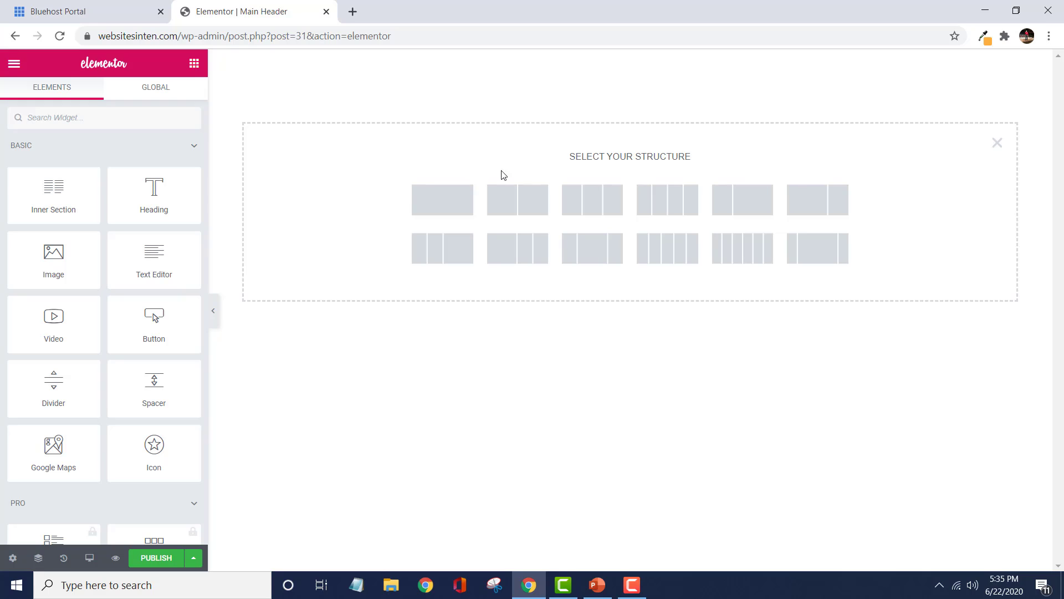
pyautogui.click(593, 200)
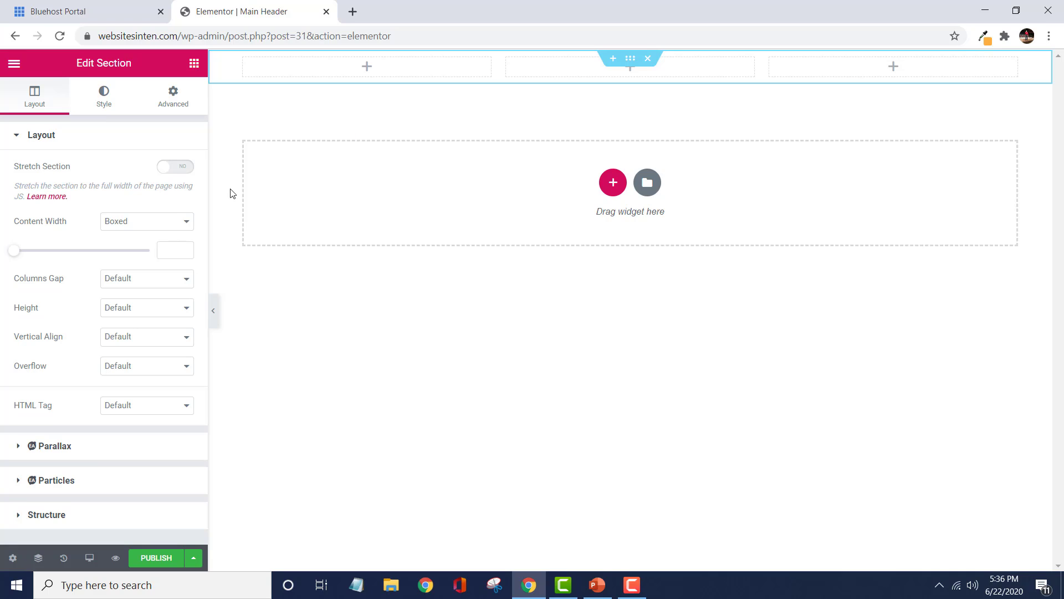
pyautogui.click(188, 222)
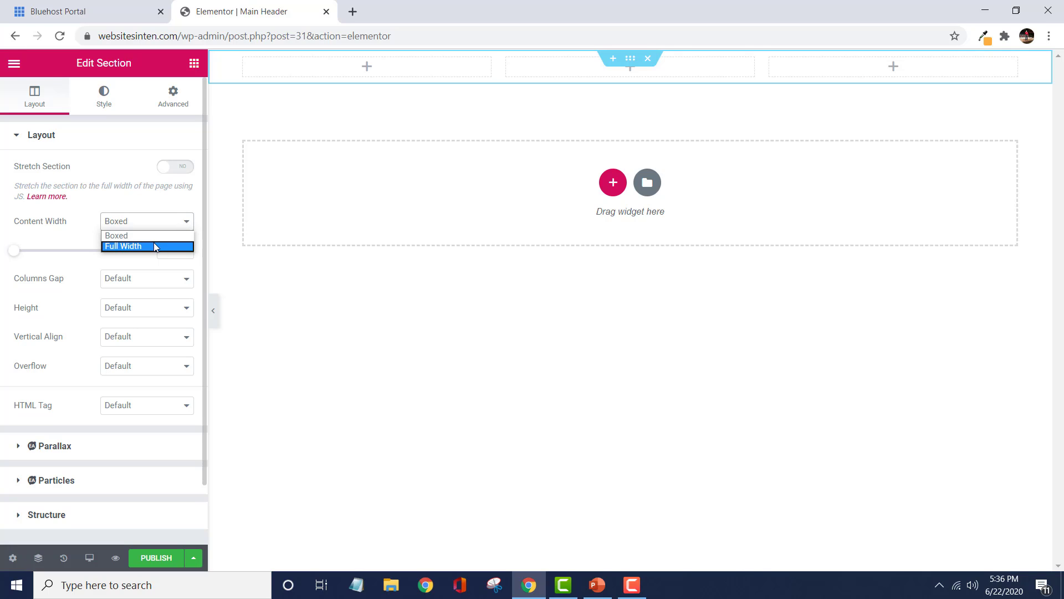
pyautogui.click(155, 245)
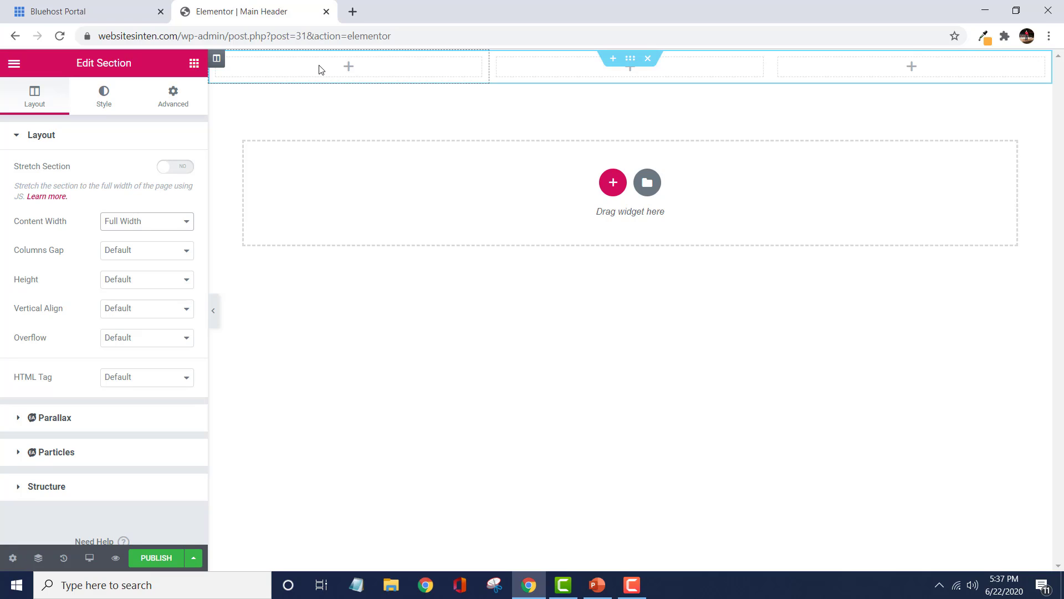
# Place an Image widget into the section's first column.
pyautogui.click(193, 64)
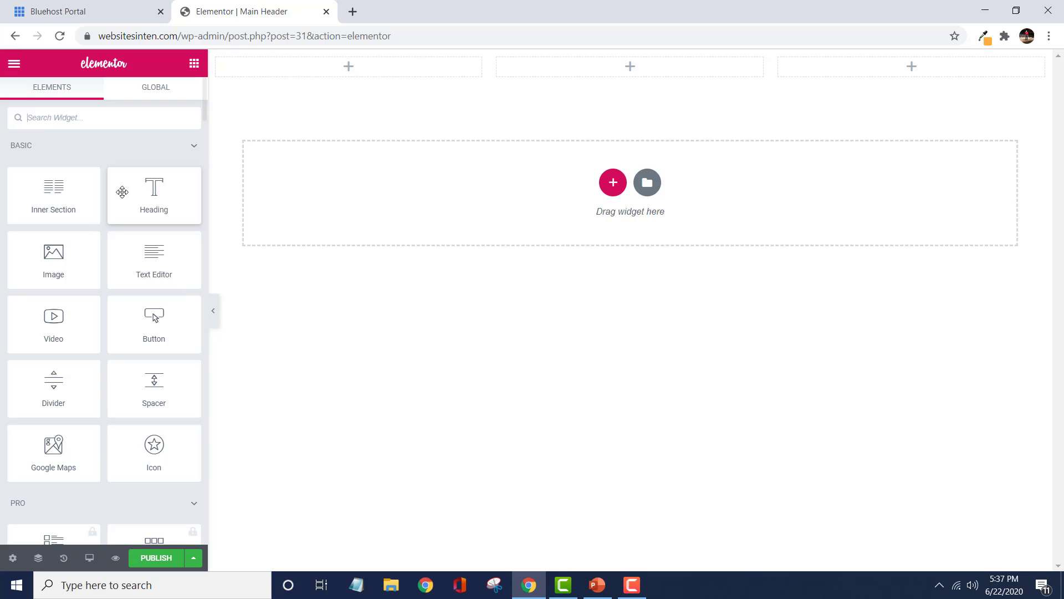
pyautogui.moveTo(61, 259); pyautogui.dragTo(317, 72)
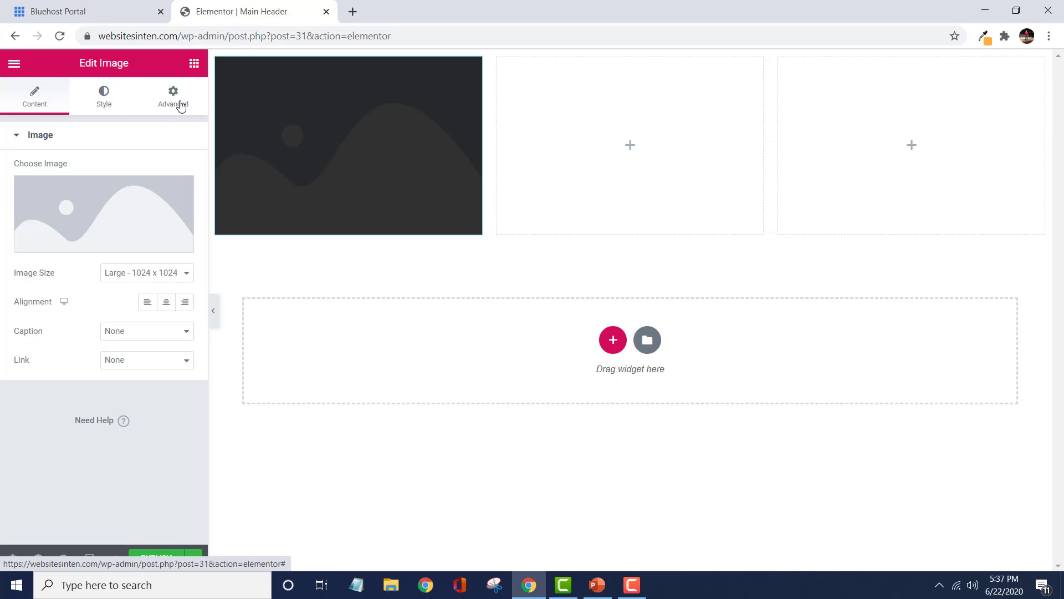
# Upload the Header Logo 2400x800 image file and insert it into the Image widget.
pyautogui.moveTo(147, 201)
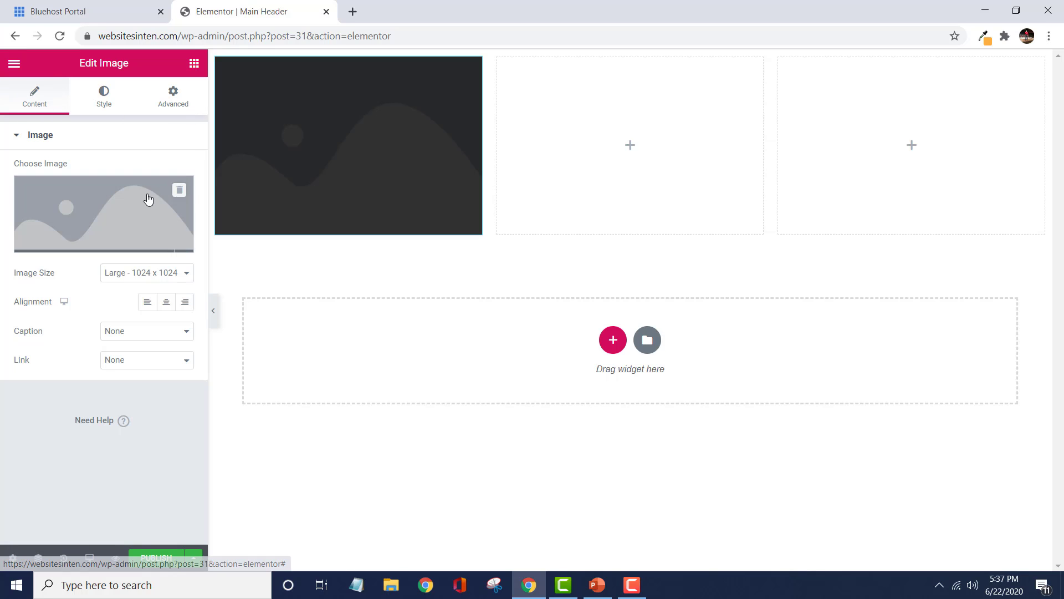
pyautogui.click(86, 244)
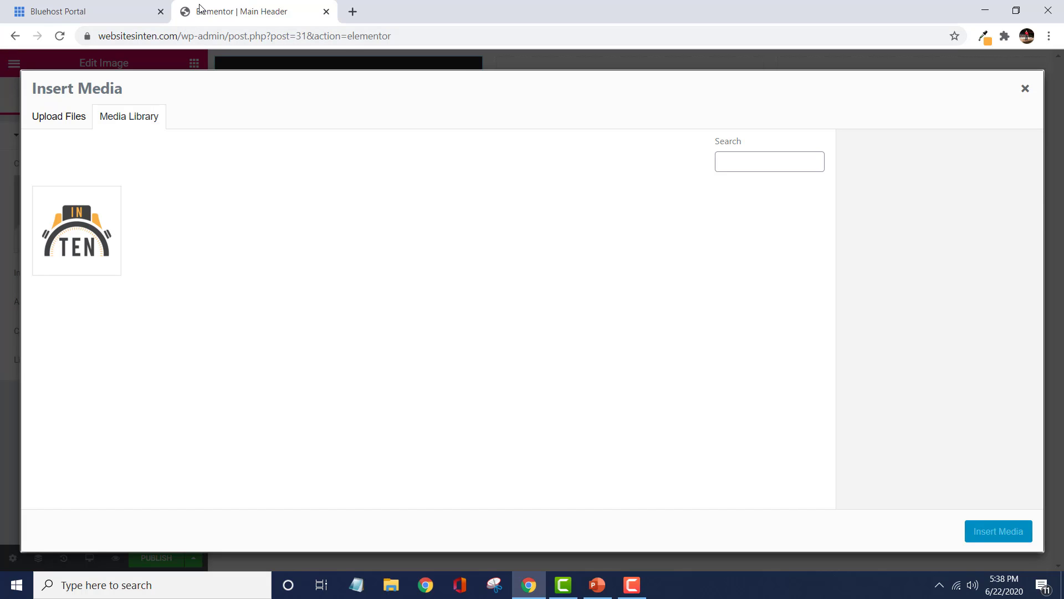
pyautogui.click(55, 119)
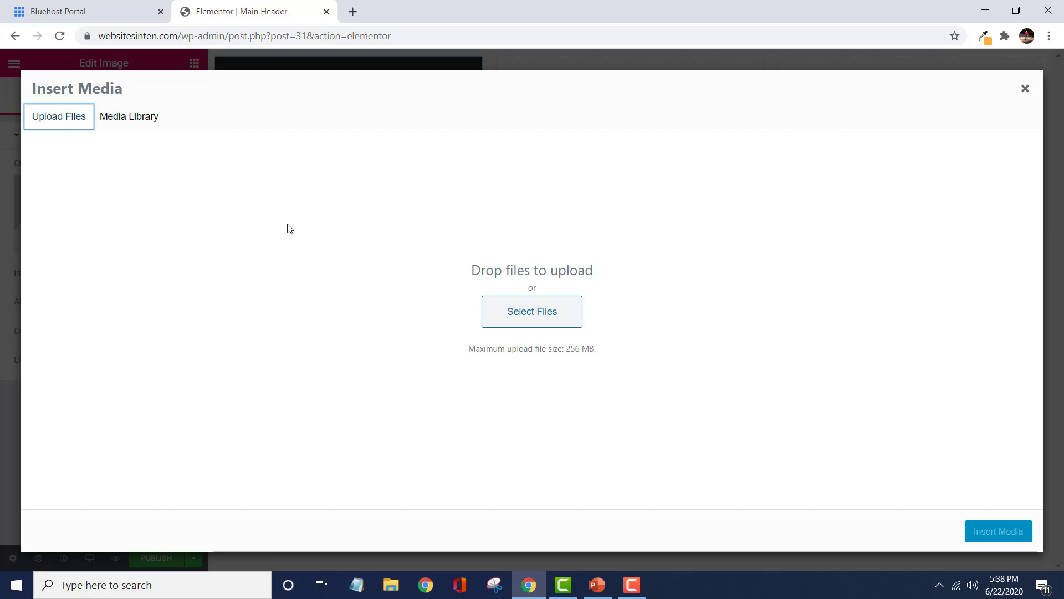
pyautogui.click(527, 313)
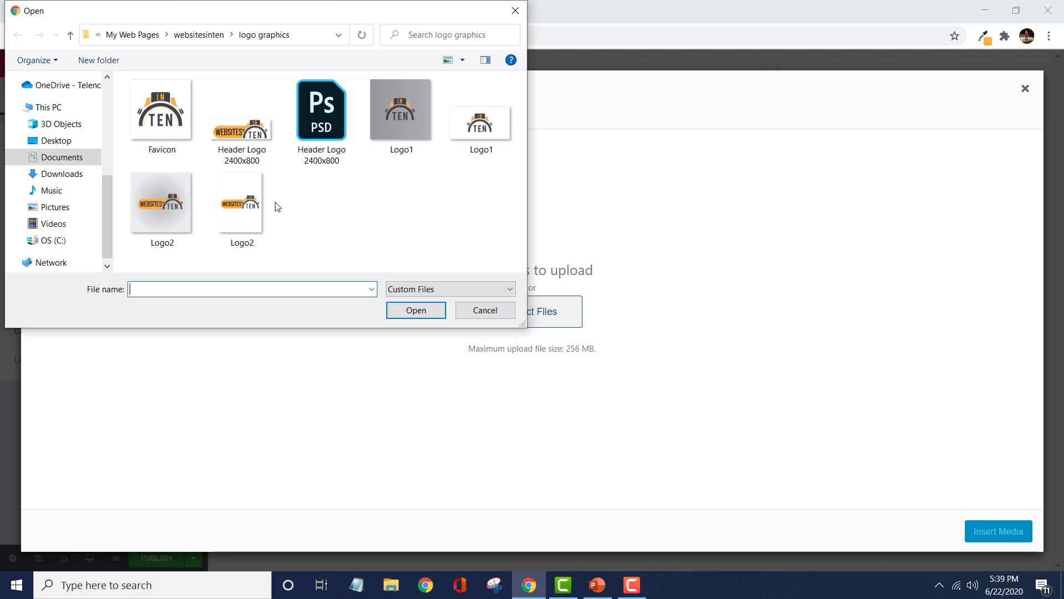
pyautogui.click(261, 142)
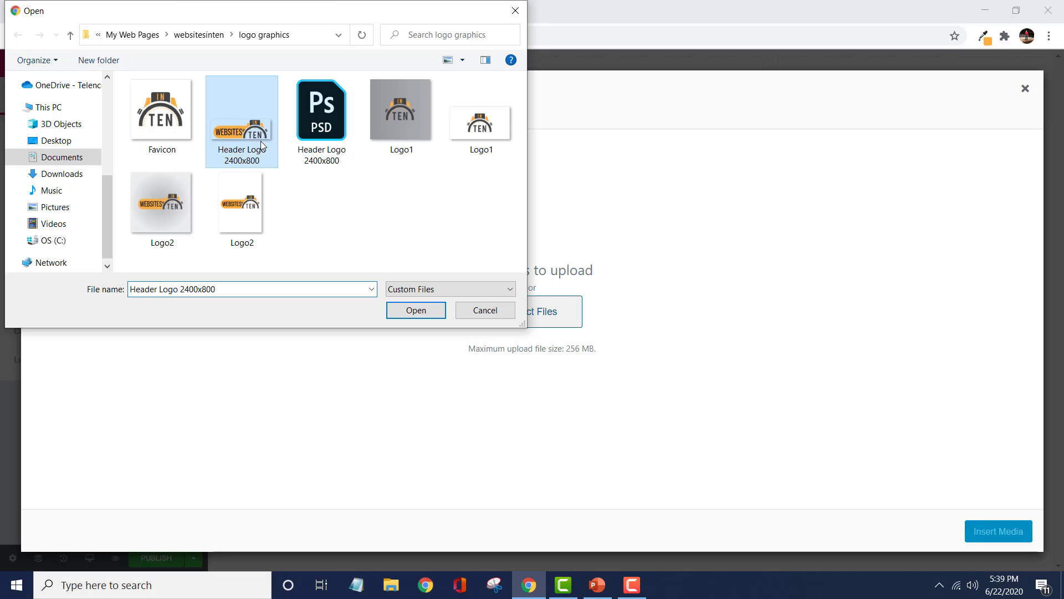
pyautogui.click(408, 317)
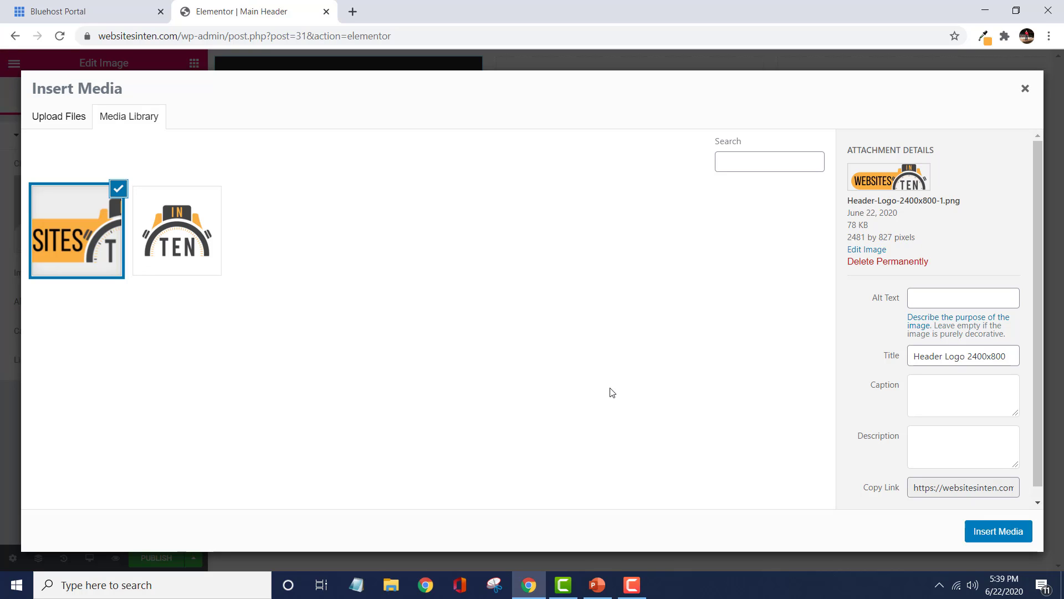
pyautogui.click(986, 534)
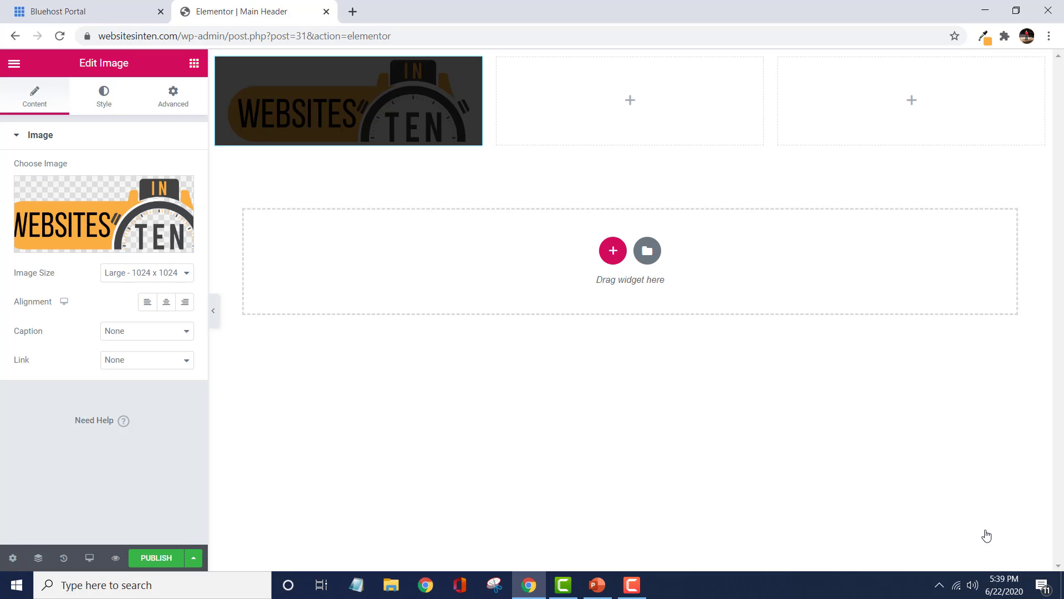
# Sample the logo's orange with the Eye Dropper extension and copy its hex code #fbaf43.
pyautogui.click(598, 431)
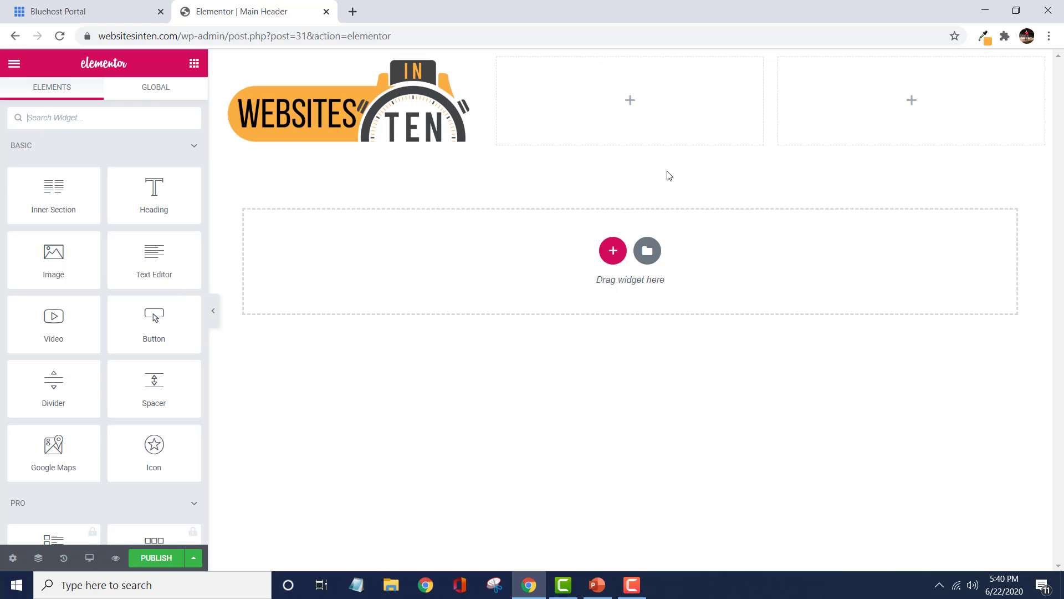
pyautogui.click(985, 36)
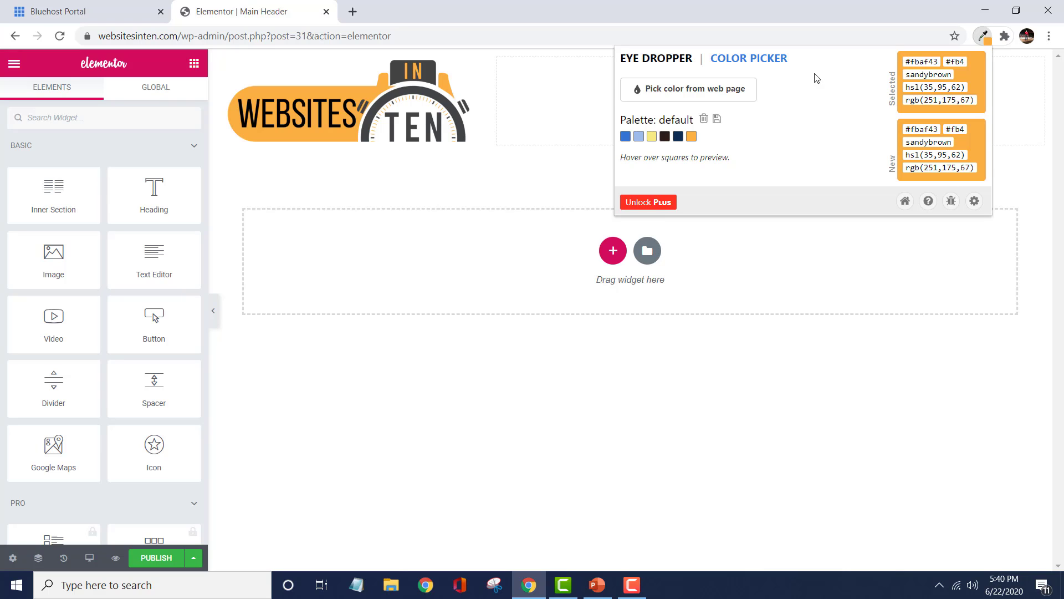
pyautogui.click(680, 97)
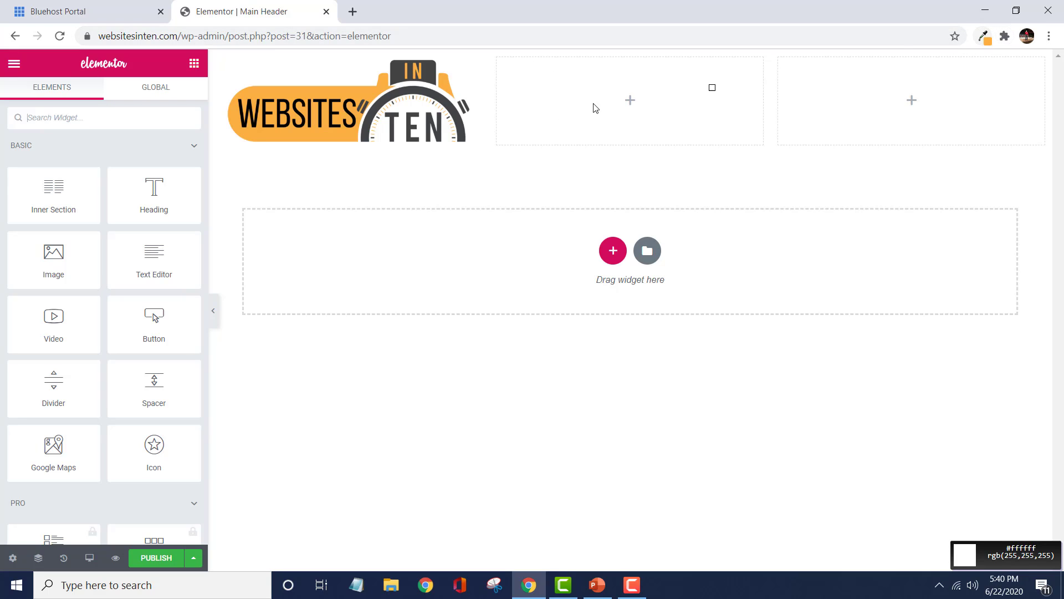
pyautogui.click(308, 91)
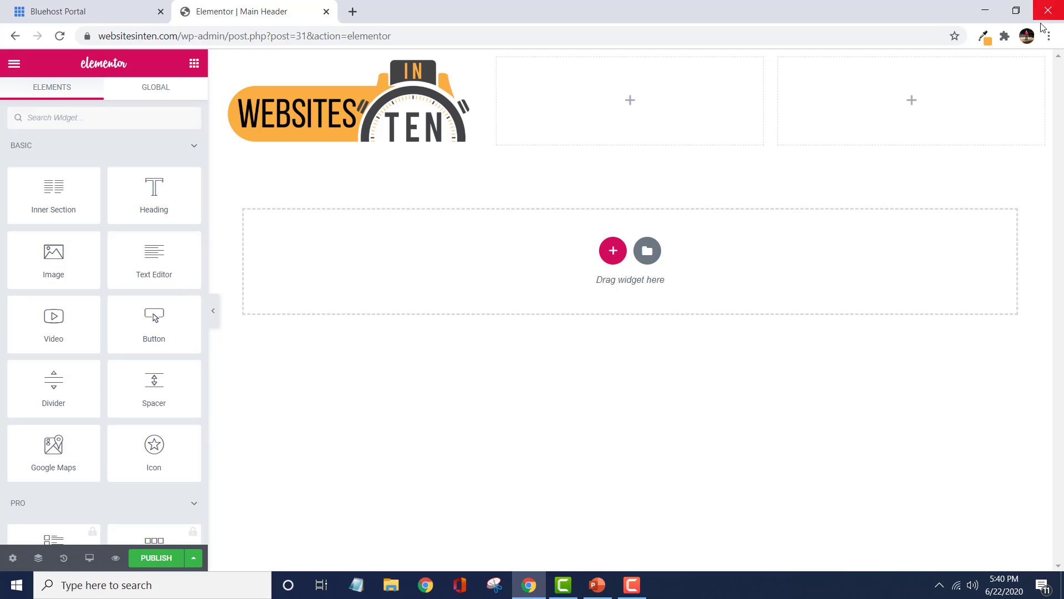
pyautogui.click(989, 43)
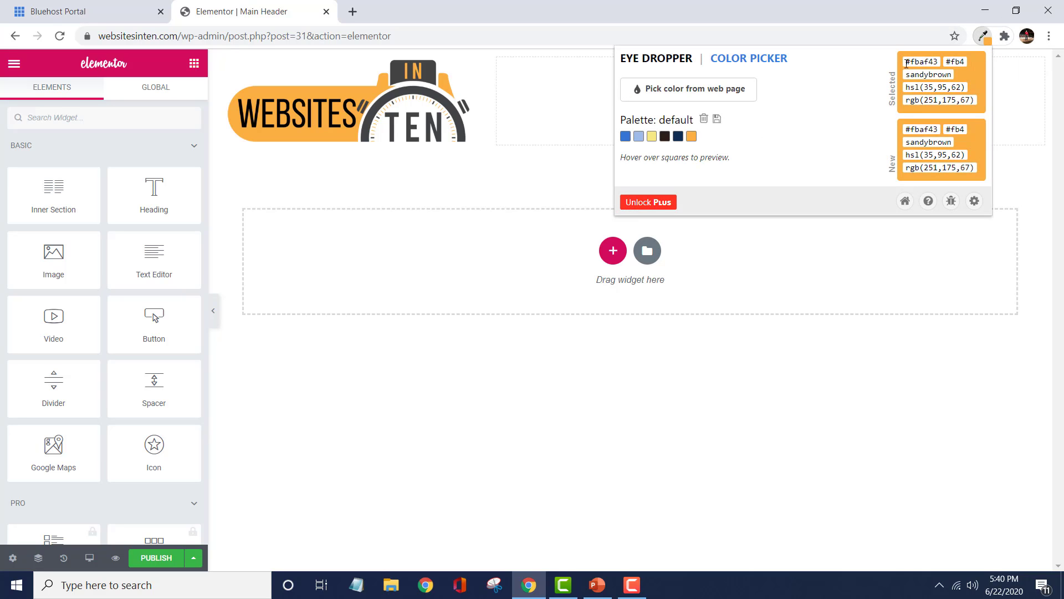
pyautogui.moveTo(906, 63); pyautogui.dragTo(939, 63)
pyautogui.hotkey('ctrl', 'c')
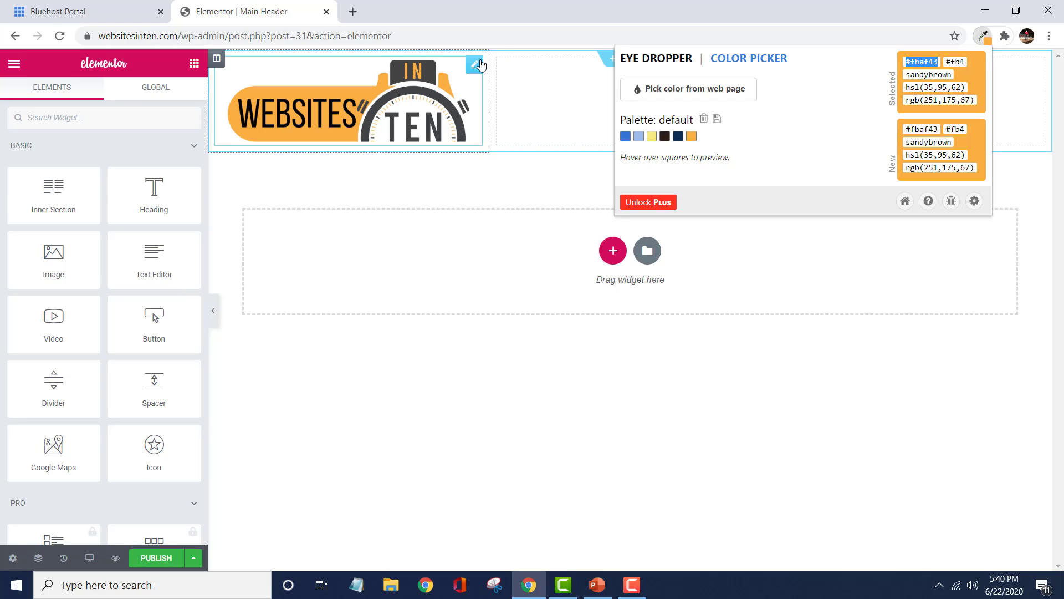
# Select the section and set its classic background color to #fbaf43.
pyautogui.click(529, 189)
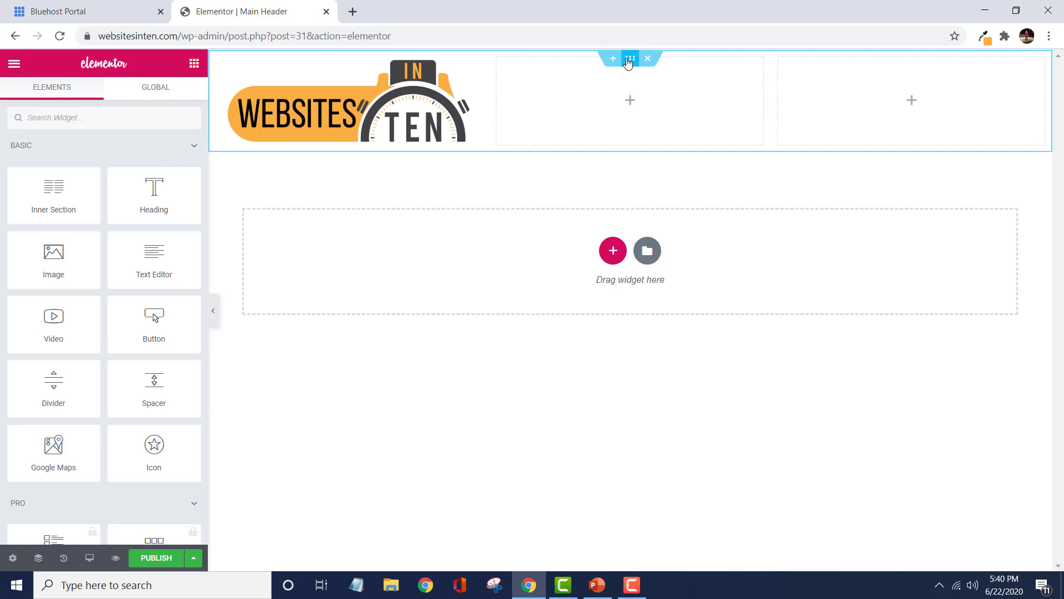
pyautogui.click(628, 60)
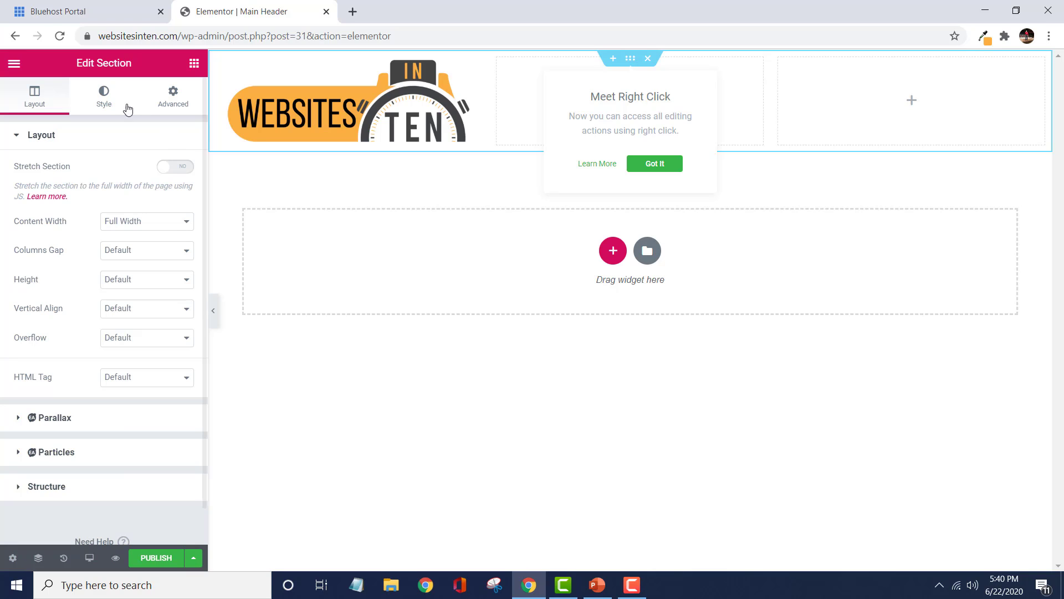
pyautogui.click(108, 99)
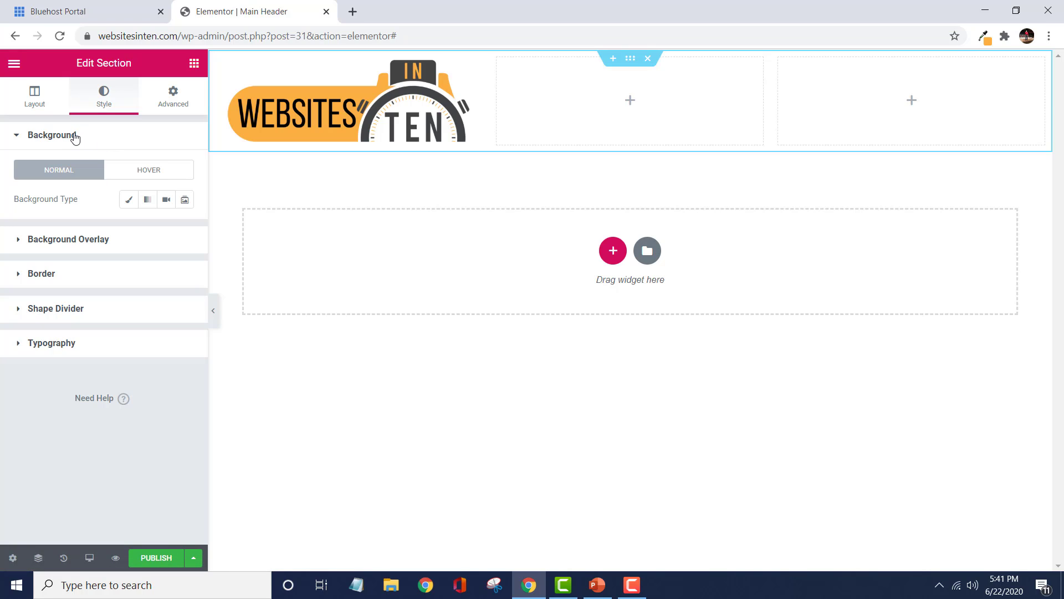
pyautogui.click(130, 202)
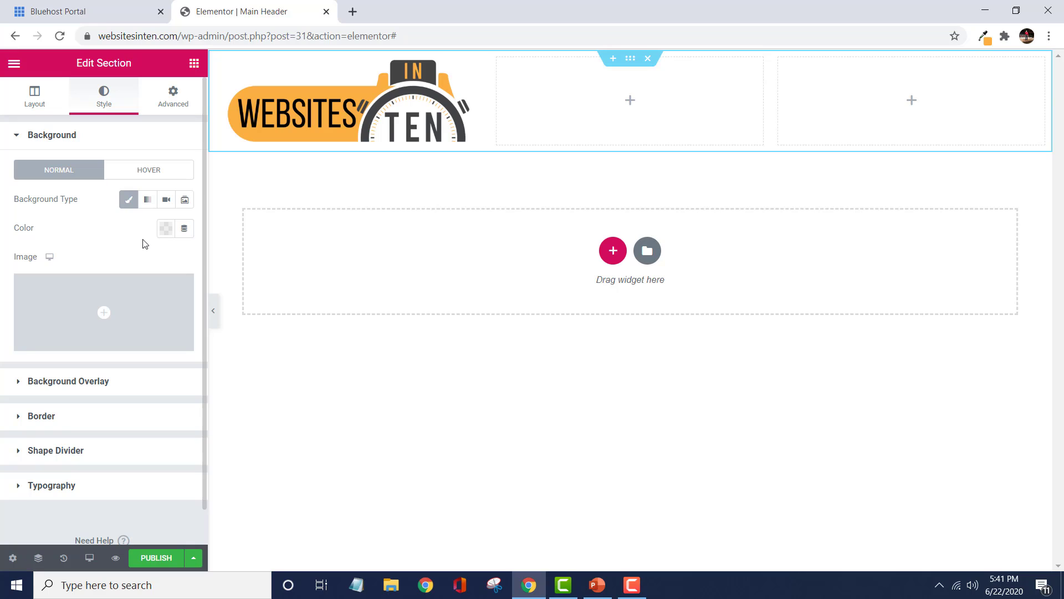
pyautogui.click(168, 229)
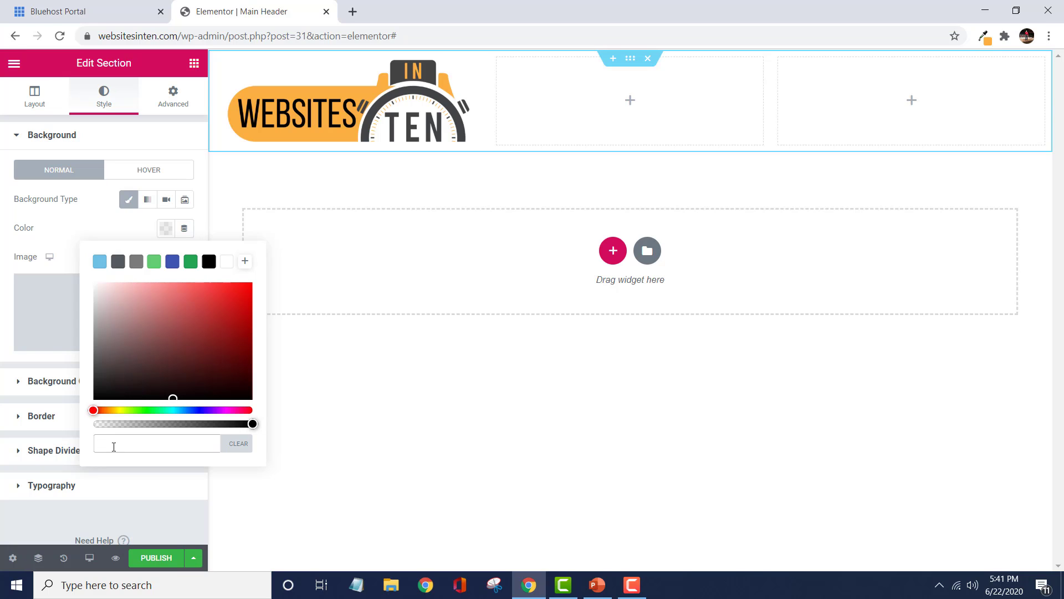
pyautogui.hotkey('ctrl', 'v')
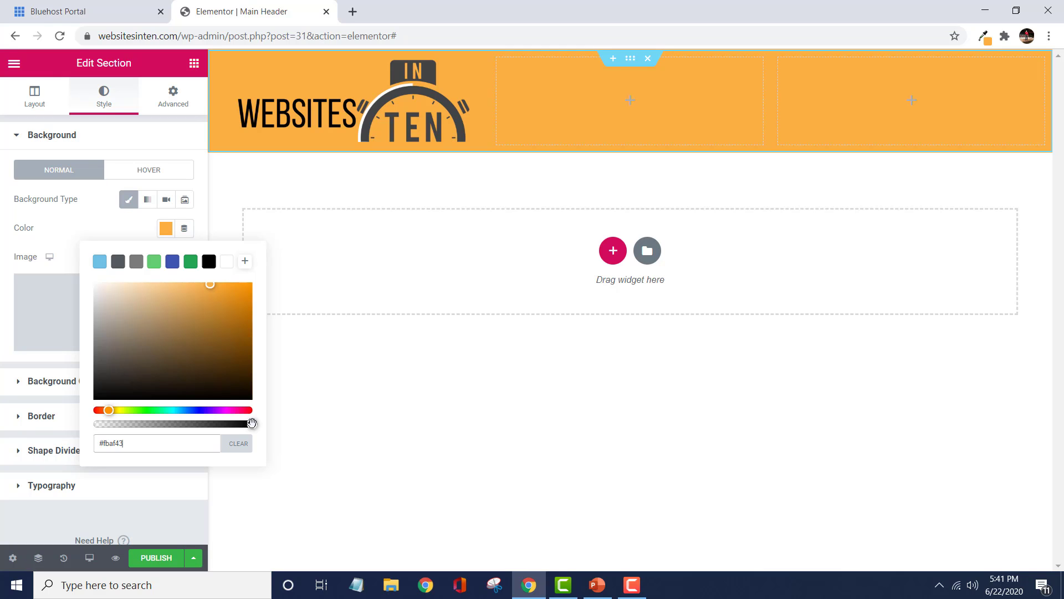
# Lower the background color's opacity to about 47%, then clear the color.
pyautogui.moveTo(251, 424); pyautogui.dragTo(195, 426)
pyautogui.moveTo(187, 426); pyautogui.dragTo(140, 434)
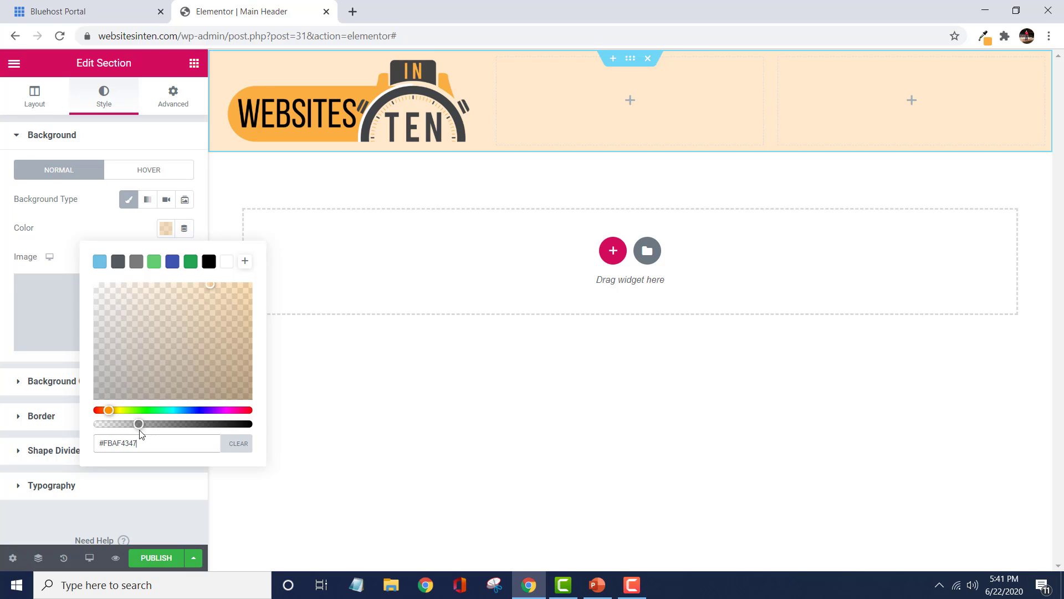
pyautogui.moveTo(140, 434)
pyautogui.mouseDown()
pyautogui.moveTo(159, 433)
pyautogui.moveTo(142, 434)
pyautogui.mouseUp()
pyautogui.click(236, 448)
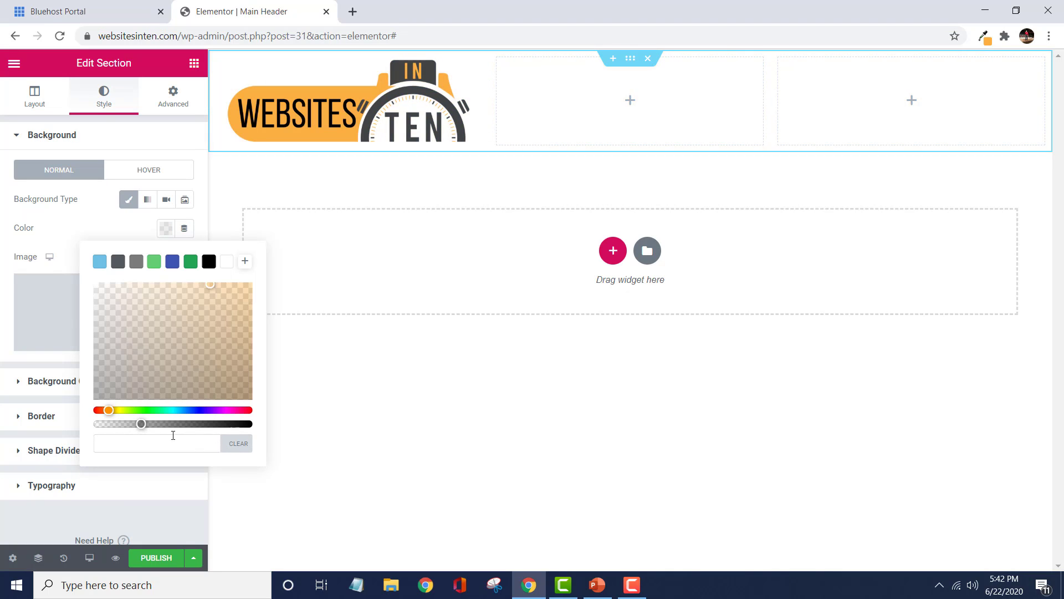
# Switch the section background to a gradient and set its first color to #fbaf43.
pyautogui.click(111, 232)
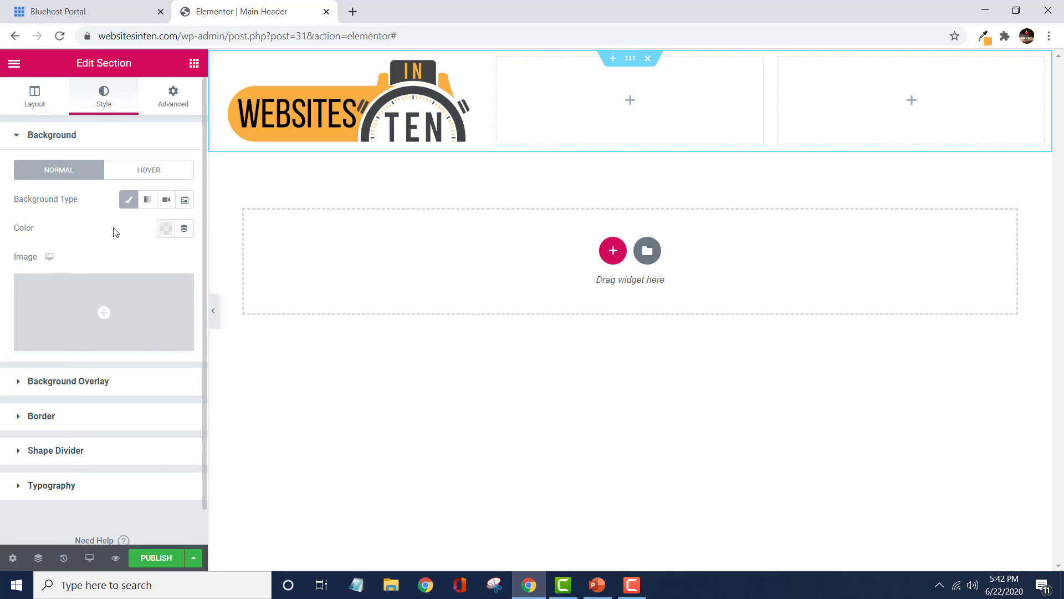
pyautogui.click(150, 201)
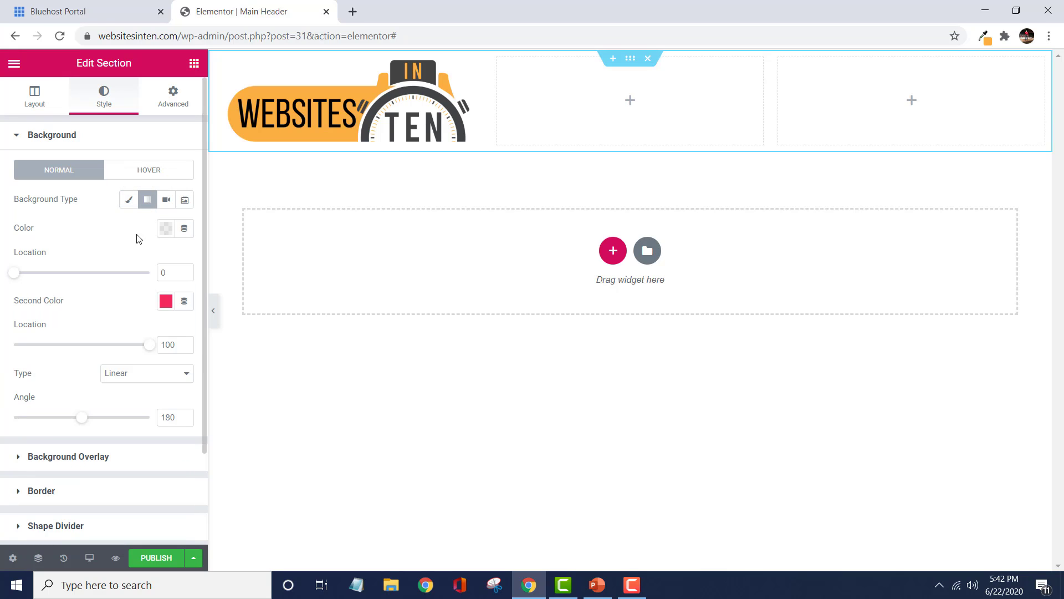
pyautogui.click(166, 228)
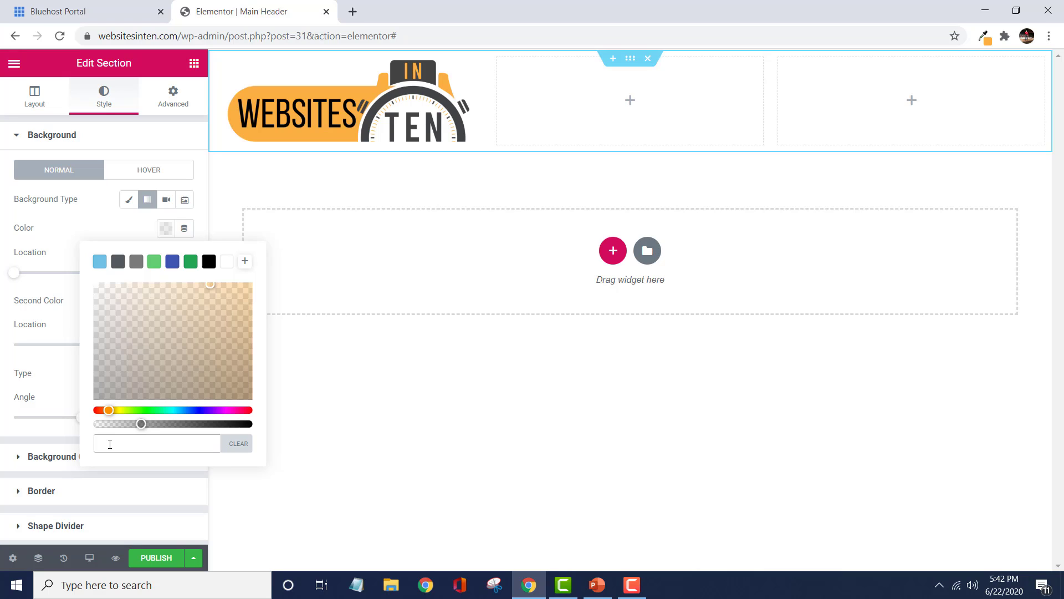
pyautogui.hotkey('ctrl', 'v')
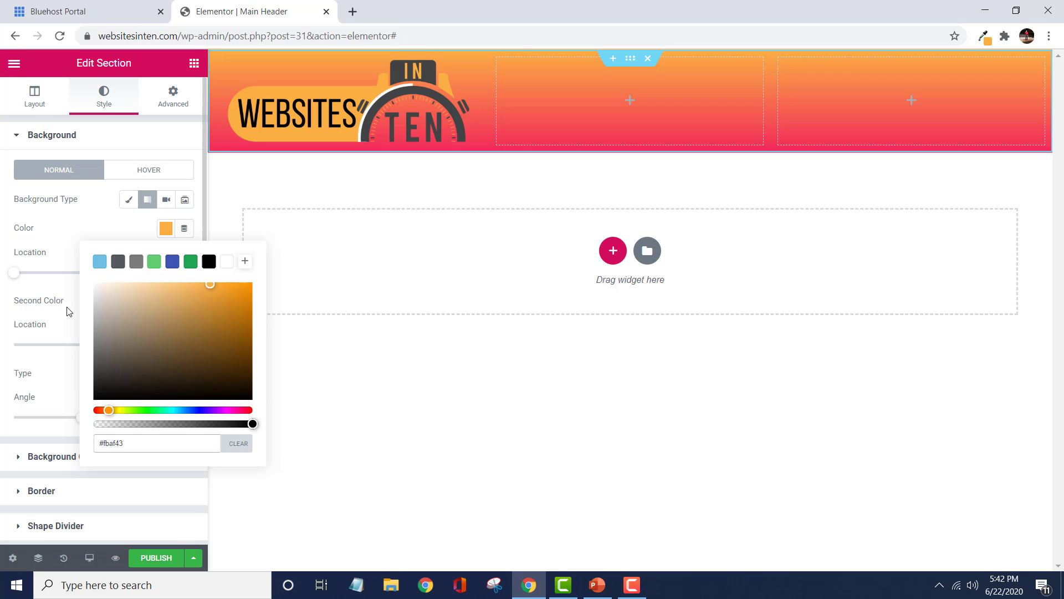
pyautogui.click(128, 233)
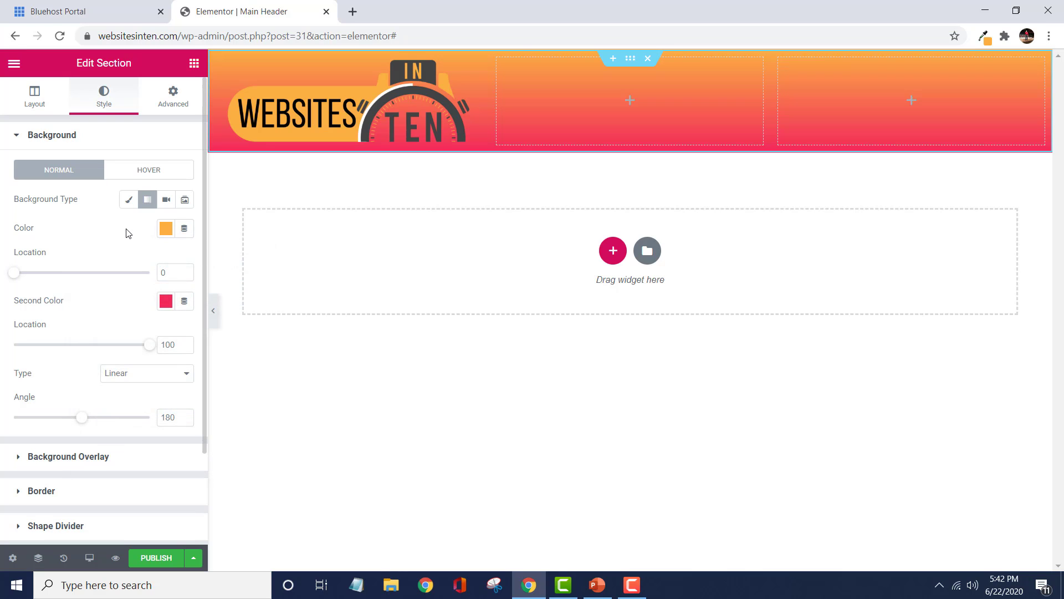
# Set the gradient's second color to #fbaf43 and lower its opacity to nearly transparent (#FBAF4317).
pyautogui.click(166, 301)
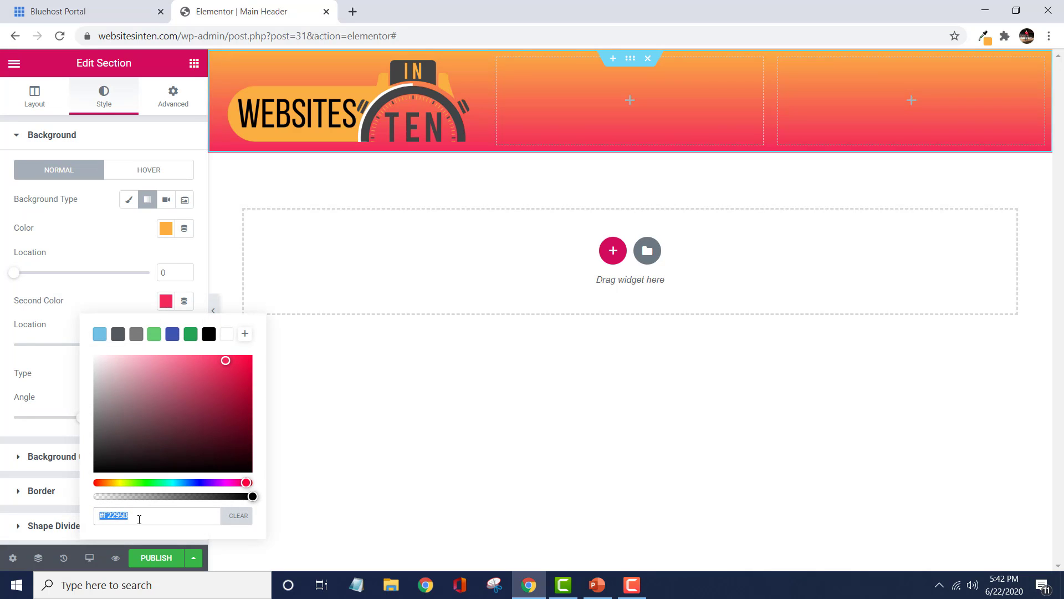
pyautogui.hotkey('ctrl', 'v')
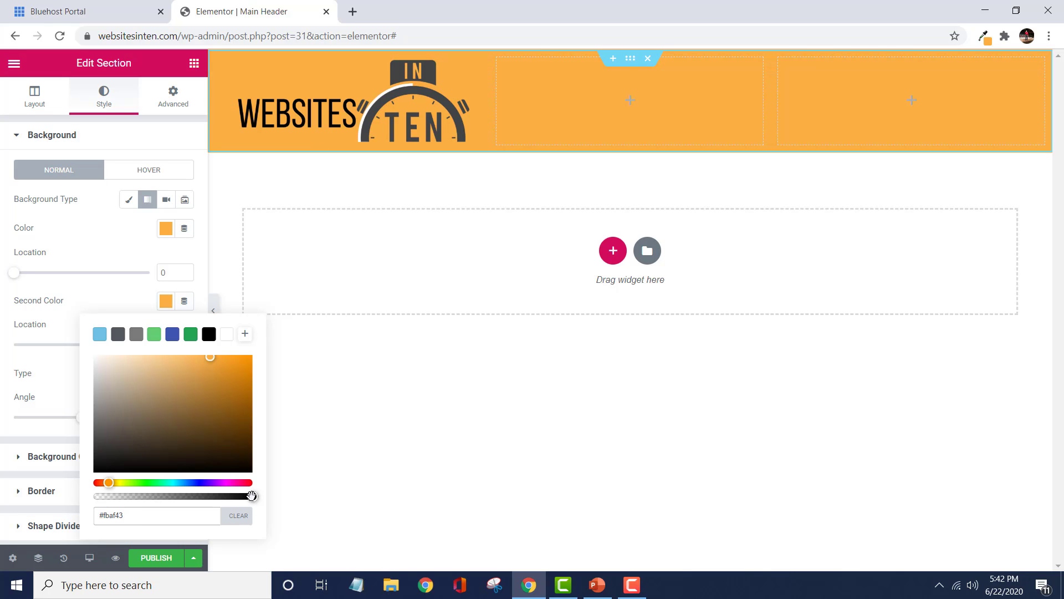
pyautogui.moveTo(251, 496); pyautogui.dragTo(107, 504)
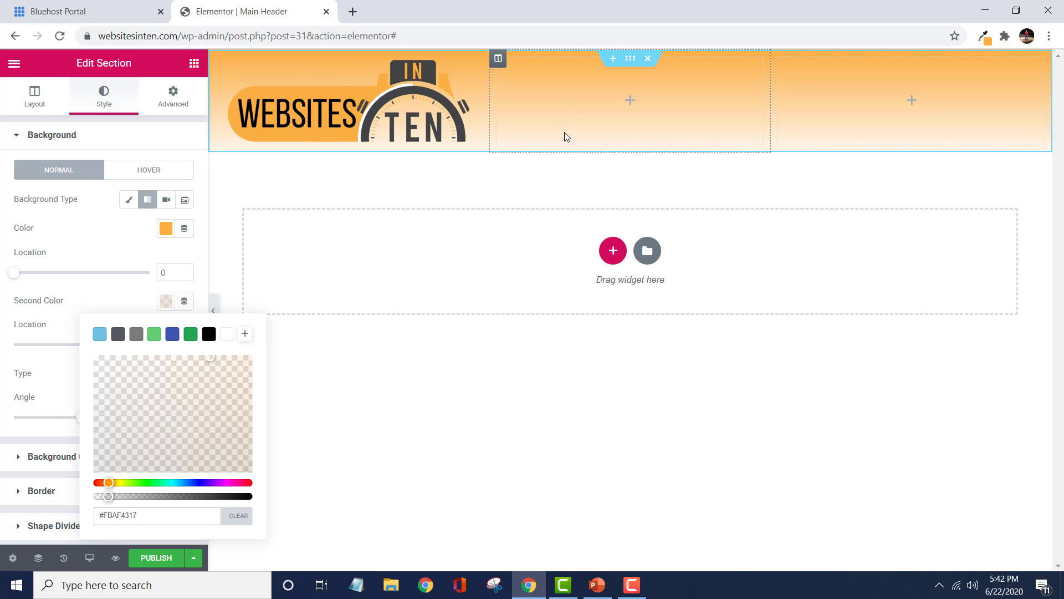
# Lower the gradient's first color opacity slightly, to #FBAF43CF.
pyautogui.click(165, 227)
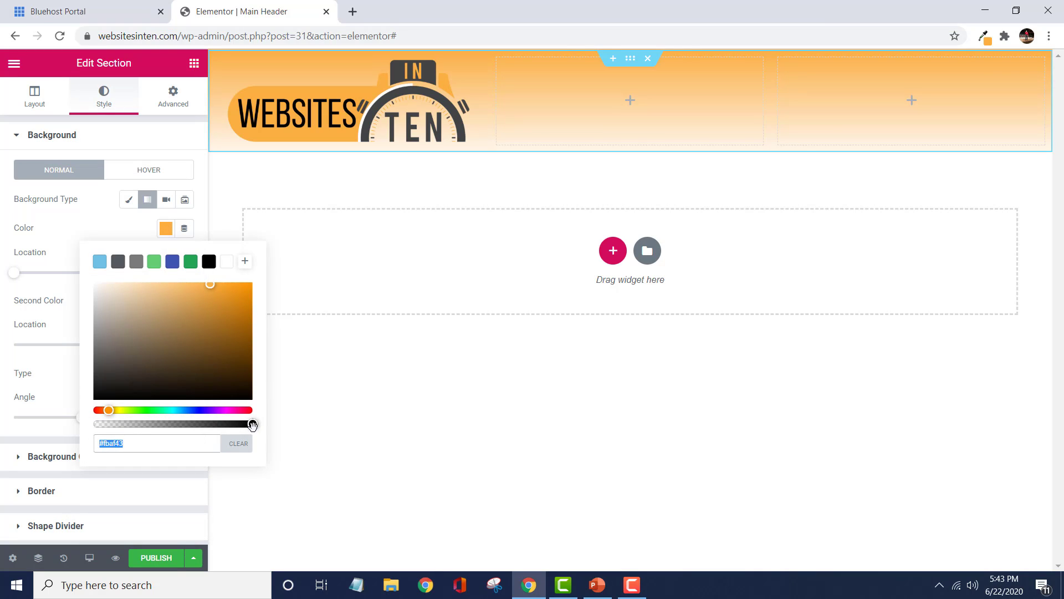
pyautogui.moveTo(253, 425); pyautogui.dragTo(222, 425)
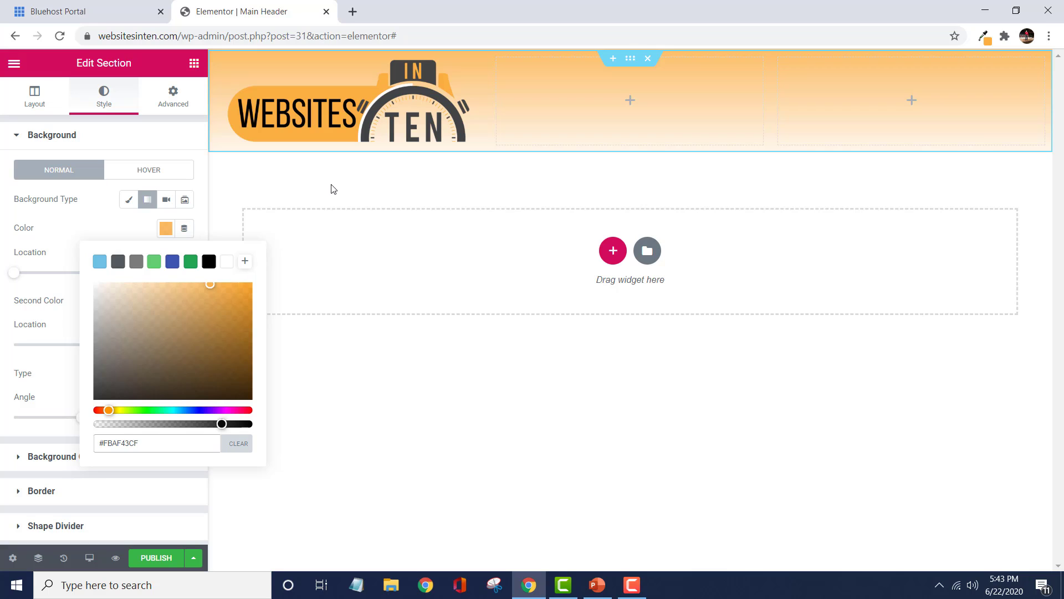
pyautogui.click(351, 423)
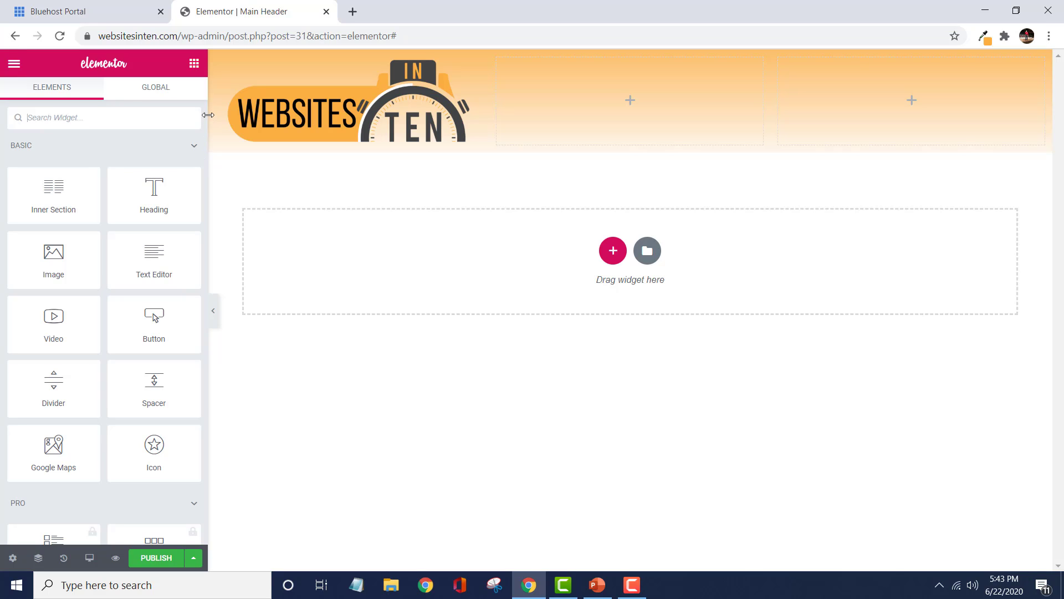
# Place a Social Icons widget in the middle column and add a fourth item using the Instagram icon.
pyautogui.moveTo(203, 119); pyautogui.dragTo(195, 246)
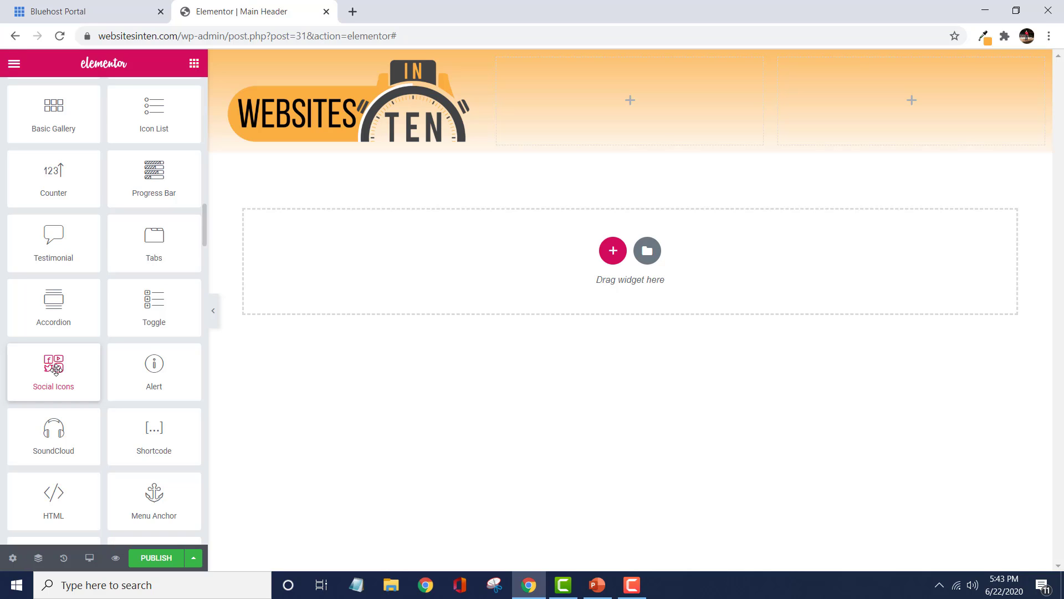
pyautogui.moveTo(55, 370); pyautogui.dragTo(593, 108)
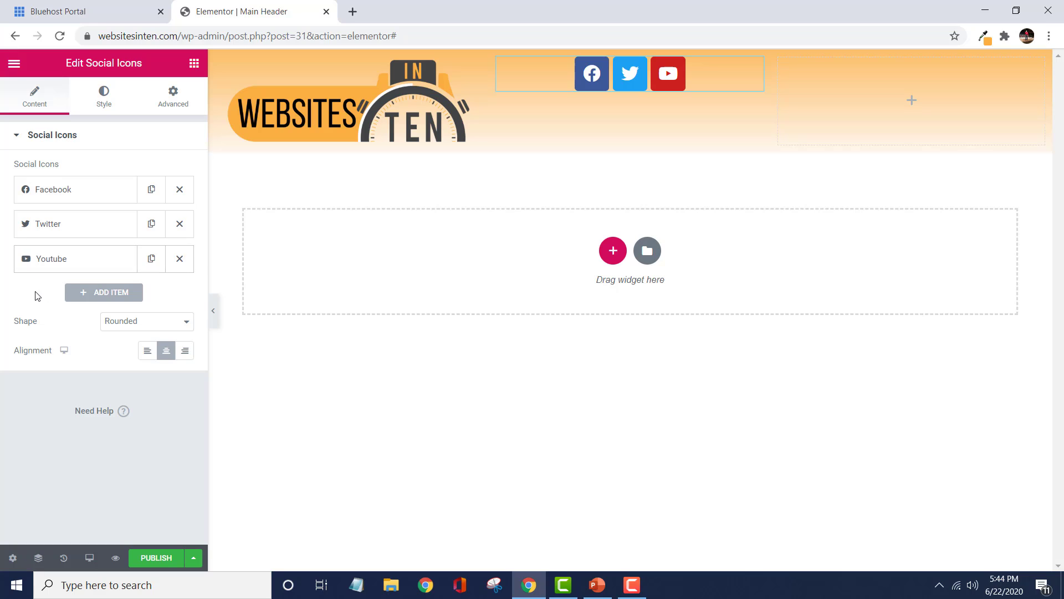
pyautogui.click(88, 295)
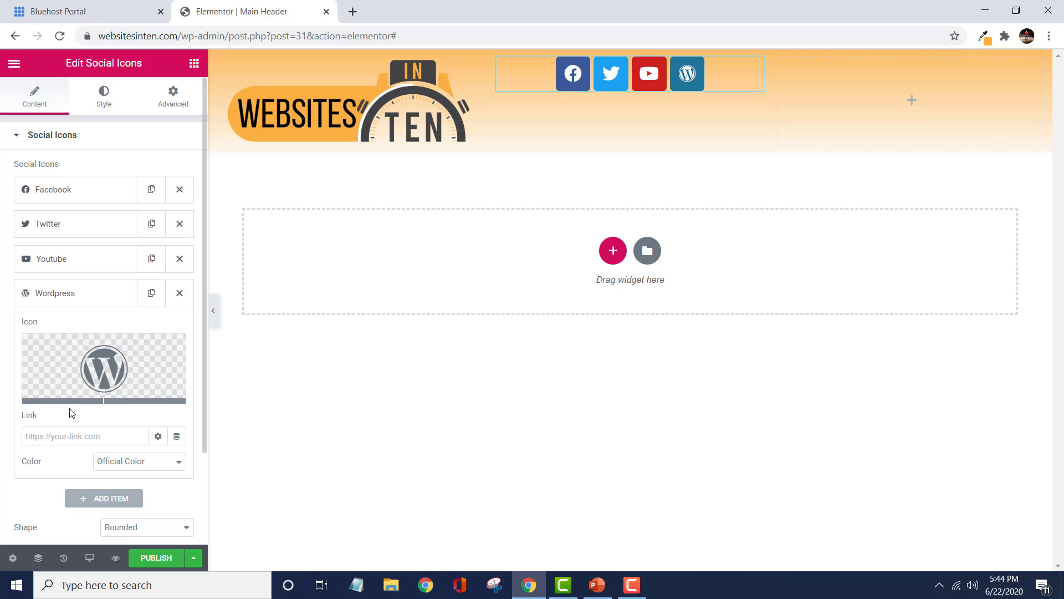
pyautogui.moveTo(68, 395)
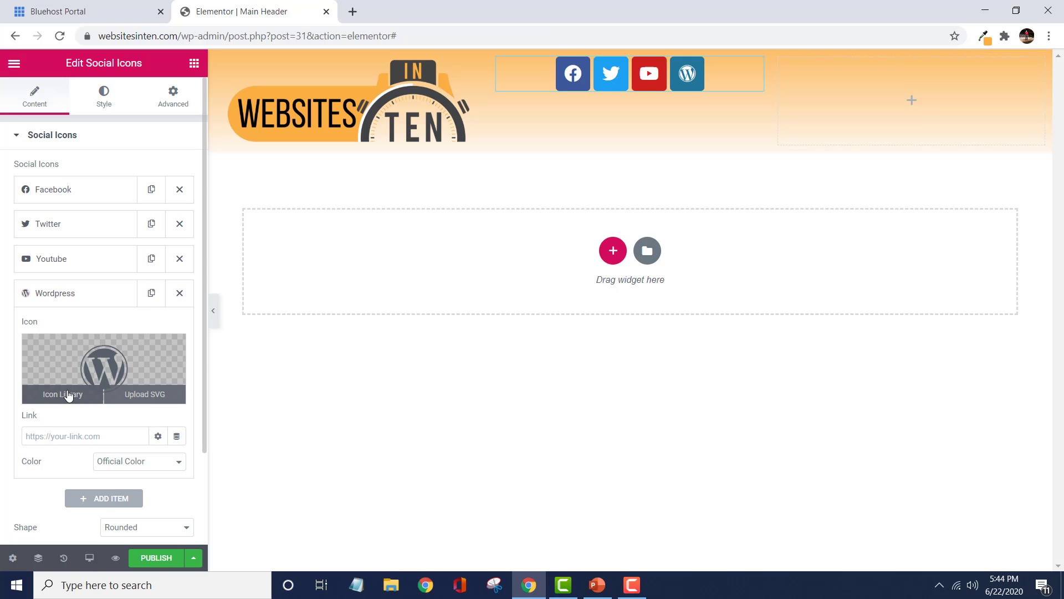
pyautogui.click(68, 395)
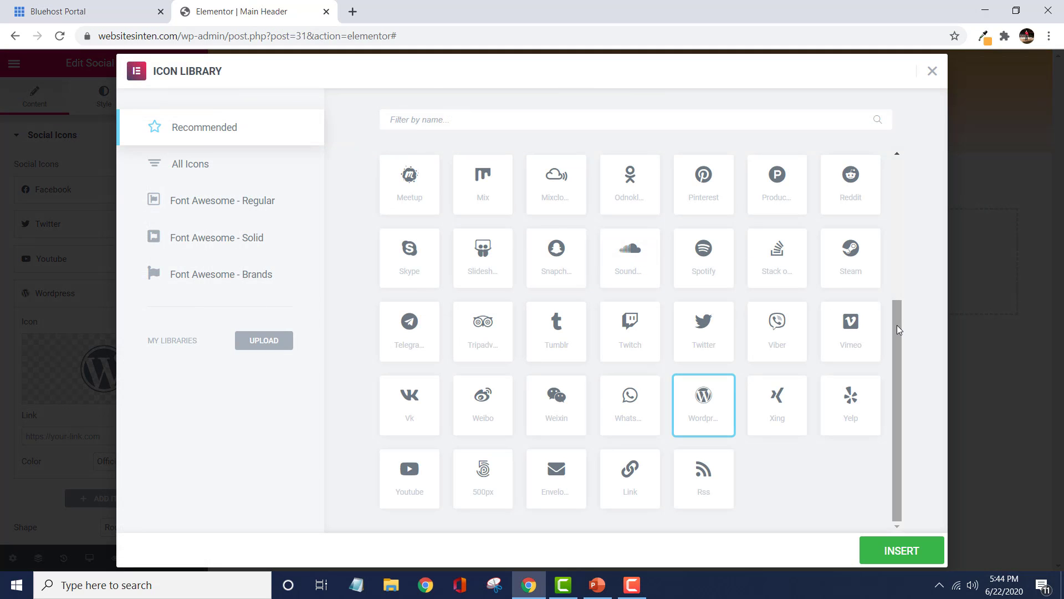
pyautogui.moveTo(898, 330); pyautogui.dragTo(894, 233)
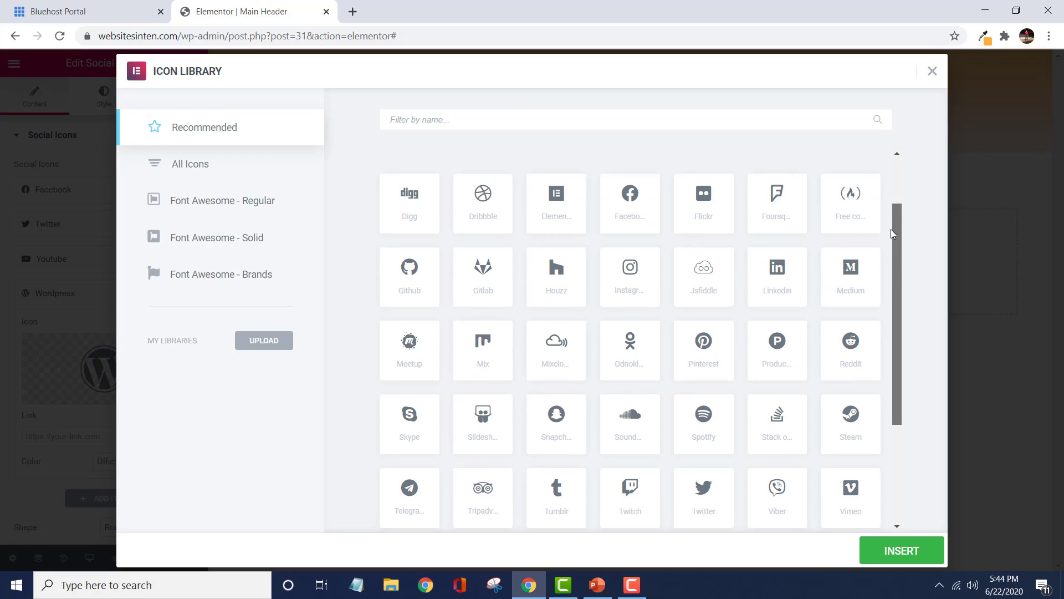
pyautogui.click(636, 278)
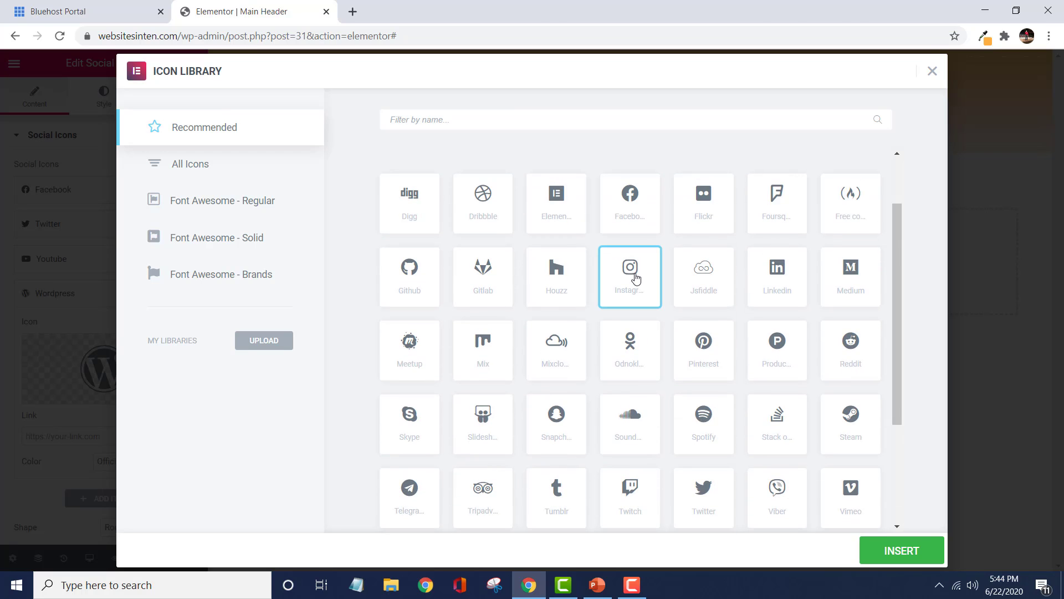
pyautogui.click(890, 554)
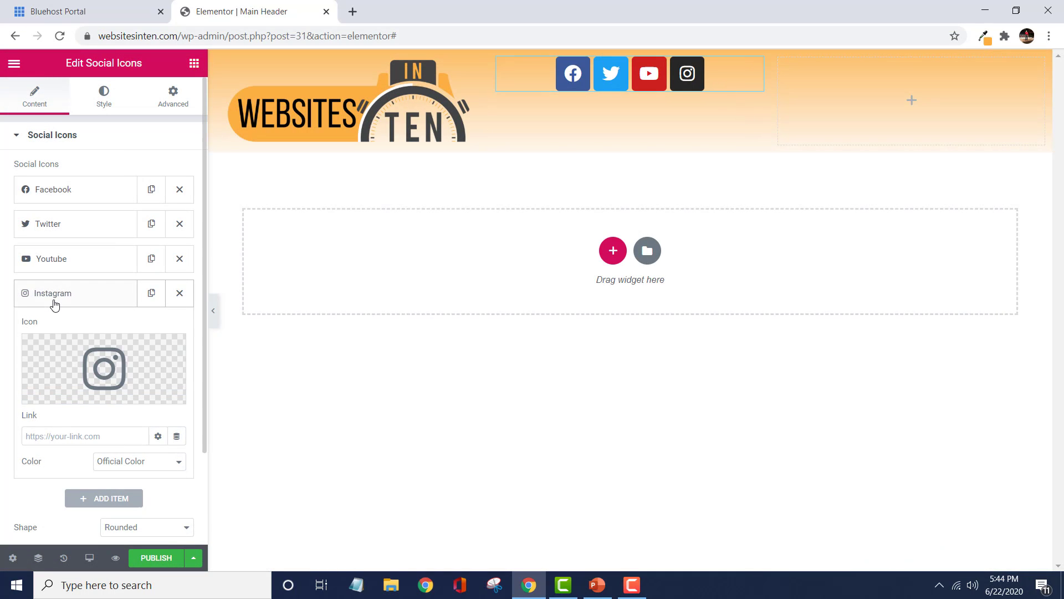
# Move the Instagram item to second place and add another item with the Pinterest icon.
pyautogui.moveTo(52, 300); pyautogui.dragTo(41, 228)
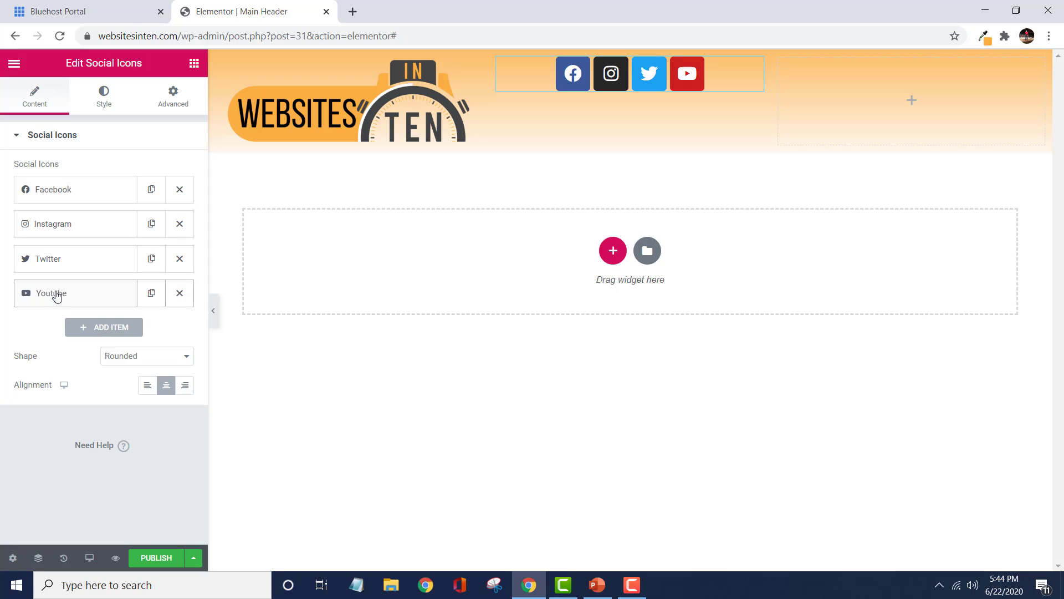
pyautogui.click(87, 332)
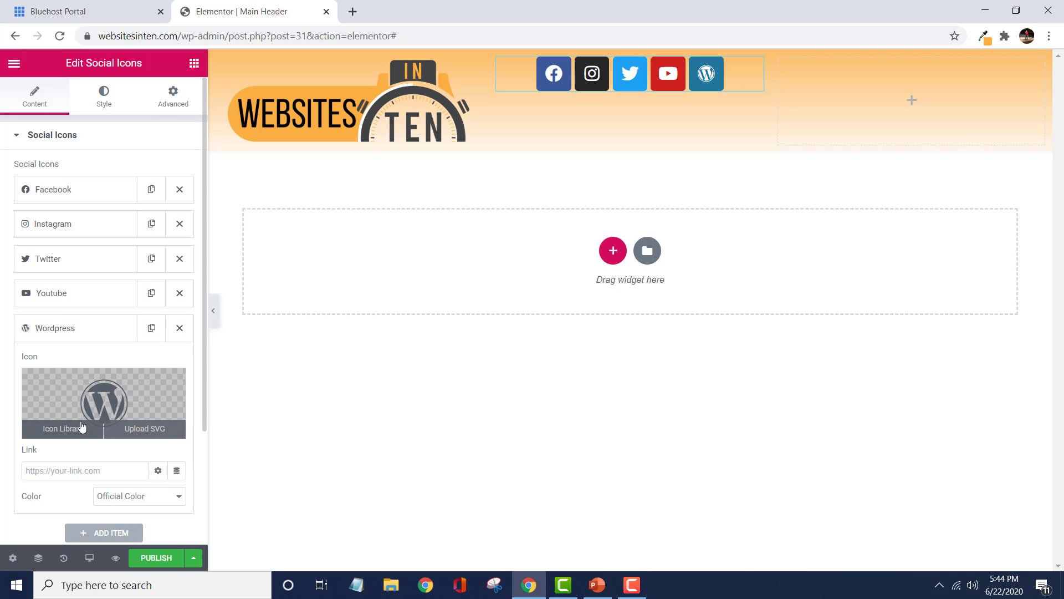
pyautogui.click(61, 428)
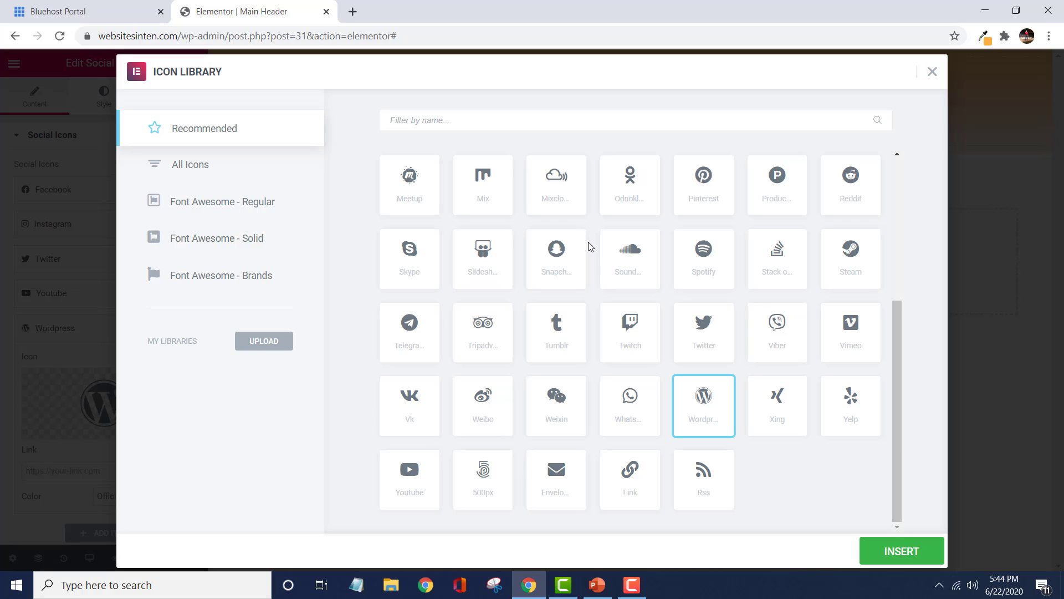
pyautogui.click(700, 197)
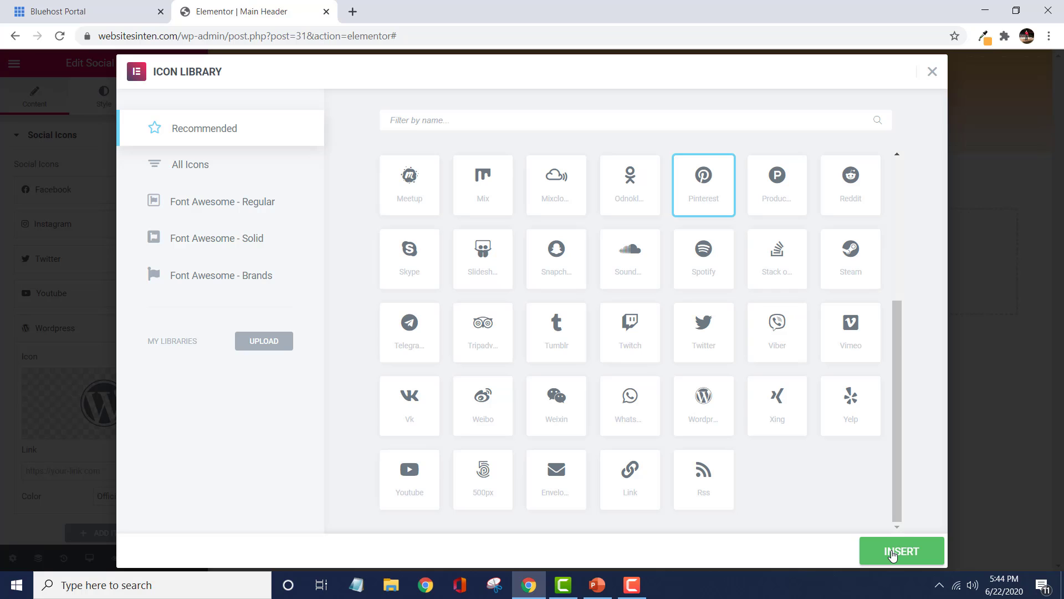
pyautogui.click(893, 552)
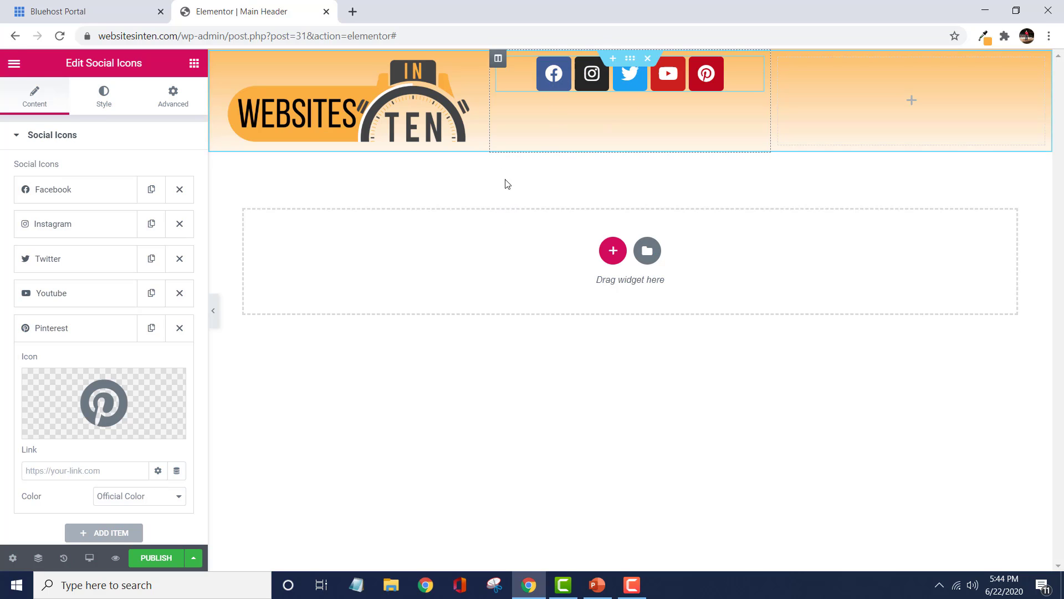
# Set the social icons' size to 20 and, with margins unlinked, their top margin to 47 px.
pyautogui.click(105, 99)
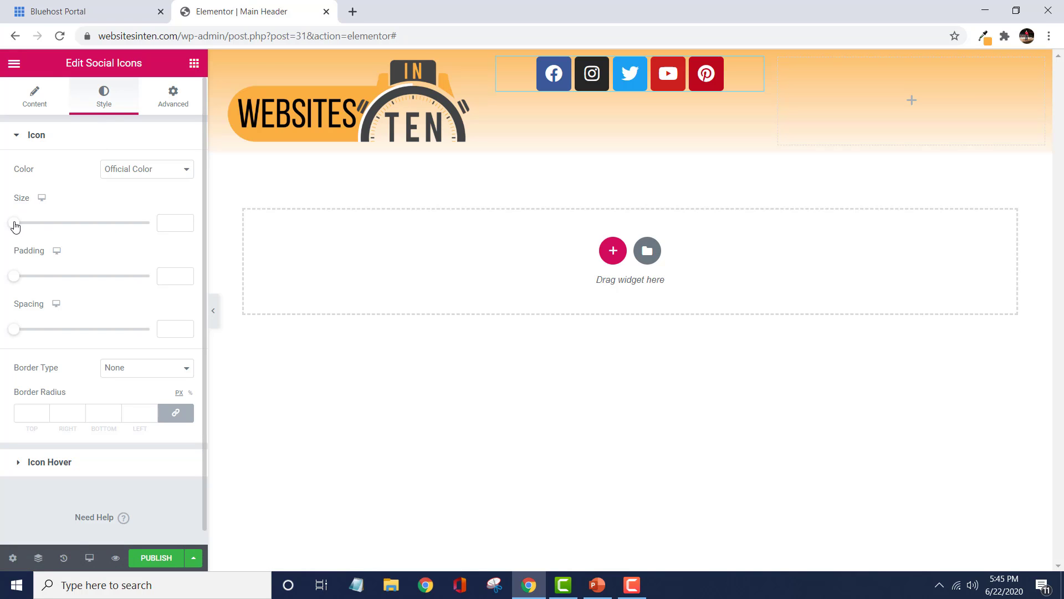
pyautogui.moveTo(15, 226)
pyautogui.mouseDown()
pyautogui.moveTo(35, 226)
pyautogui.moveTo(22, 222)
pyautogui.mouseUp()
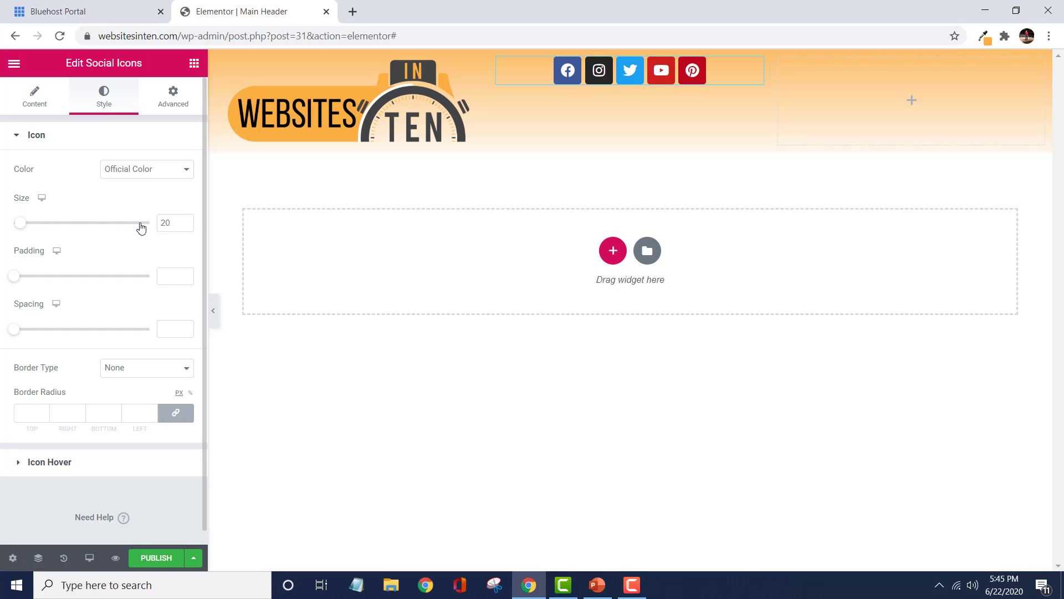
pyautogui.click(168, 105)
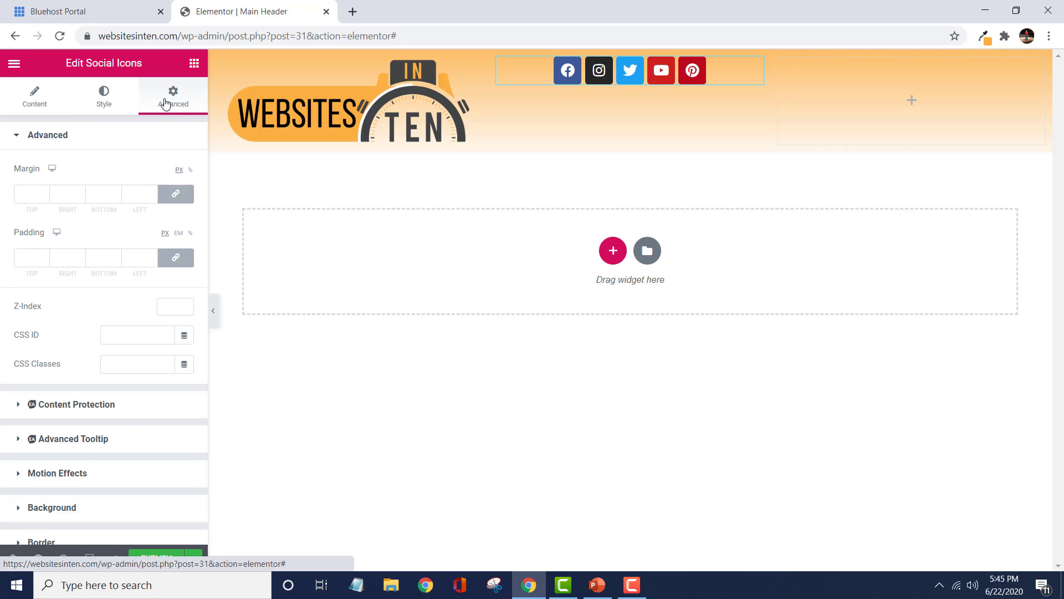
pyautogui.click(25, 197)
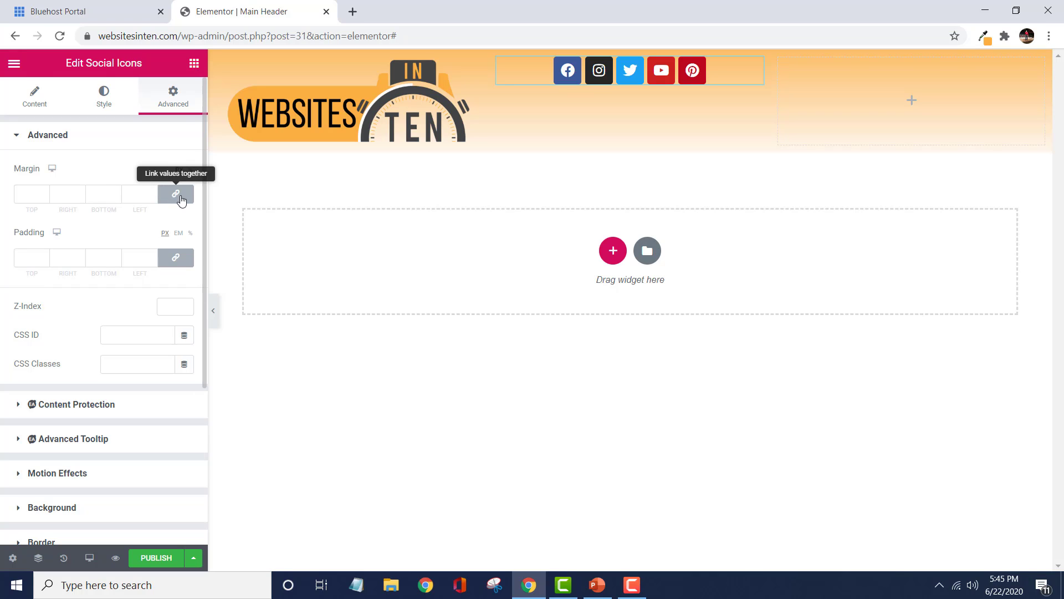
pyautogui.click(176, 195)
pyautogui.click(32, 200)
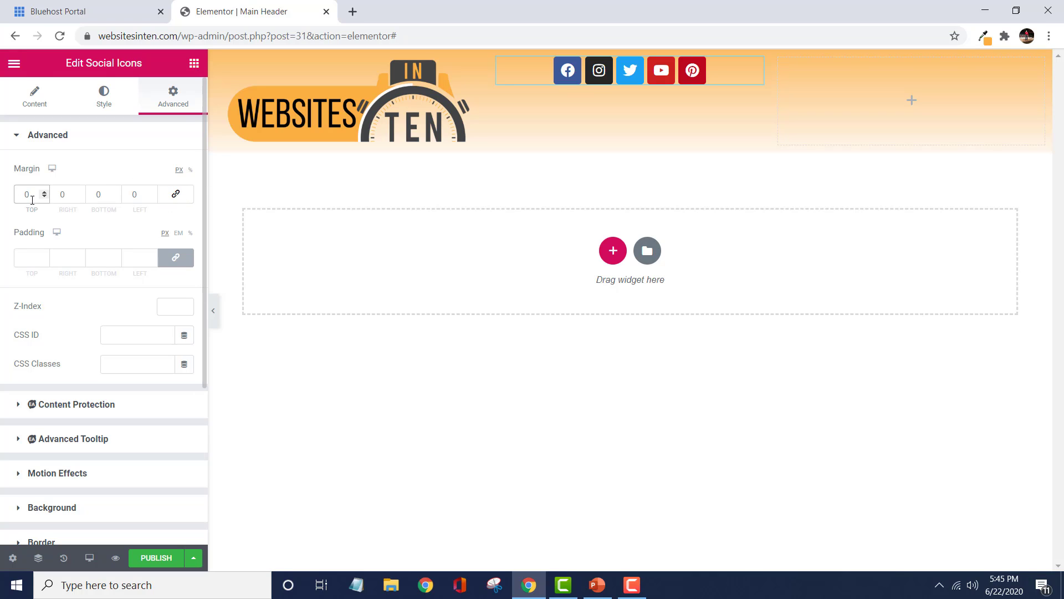
pyautogui.press('Up')
pyautogui.press('Up')
pyautogui.press('Up')
pyautogui.press('Up')
pyautogui.press('Up')
pyautogui.press('Up')
pyautogui.press('Up')
pyautogui.press('Up')
pyautogui.press('Up')
pyautogui.press('Up')
pyautogui.press('Up')
pyautogui.press('Up')
pyautogui.press('Up')
pyautogui.press('Up')
pyautogui.press('Up')
pyautogui.press('Up')
pyautogui.press('Up')
pyautogui.press('Up')
pyautogui.press('Up')
pyautogui.press('Up')
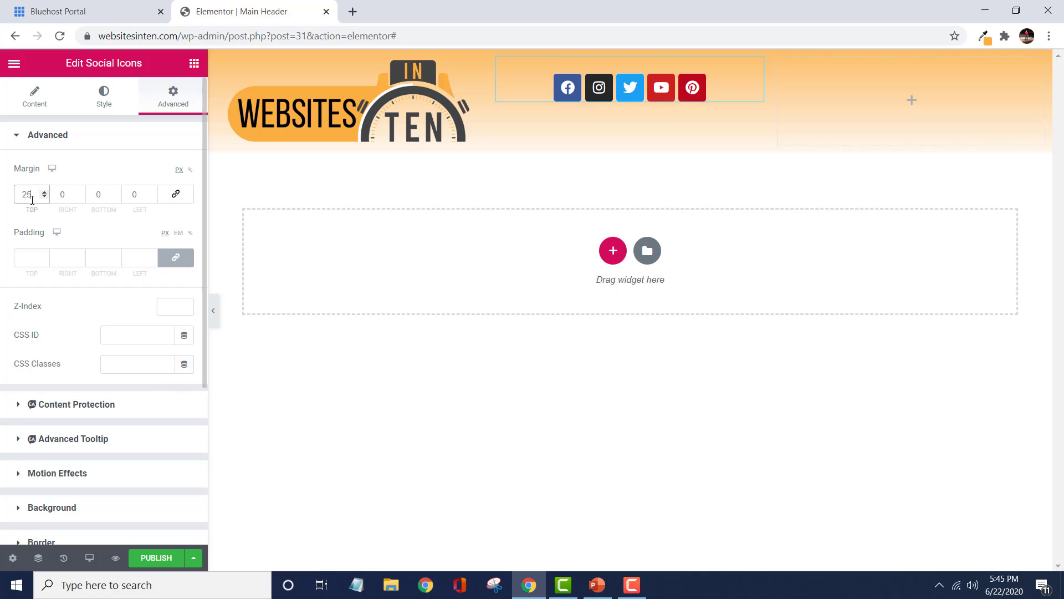
pyautogui.press('Up')
pyautogui.press('Up')
pyautogui.press('Up')
pyautogui.press('Up')
pyautogui.press('Up')
pyautogui.press('Up')
pyautogui.press('Up')
pyautogui.press('Up')
pyautogui.press('Up')
pyautogui.press('Up')
pyautogui.press('Up')
pyautogui.press('Up')
pyautogui.press('Up')
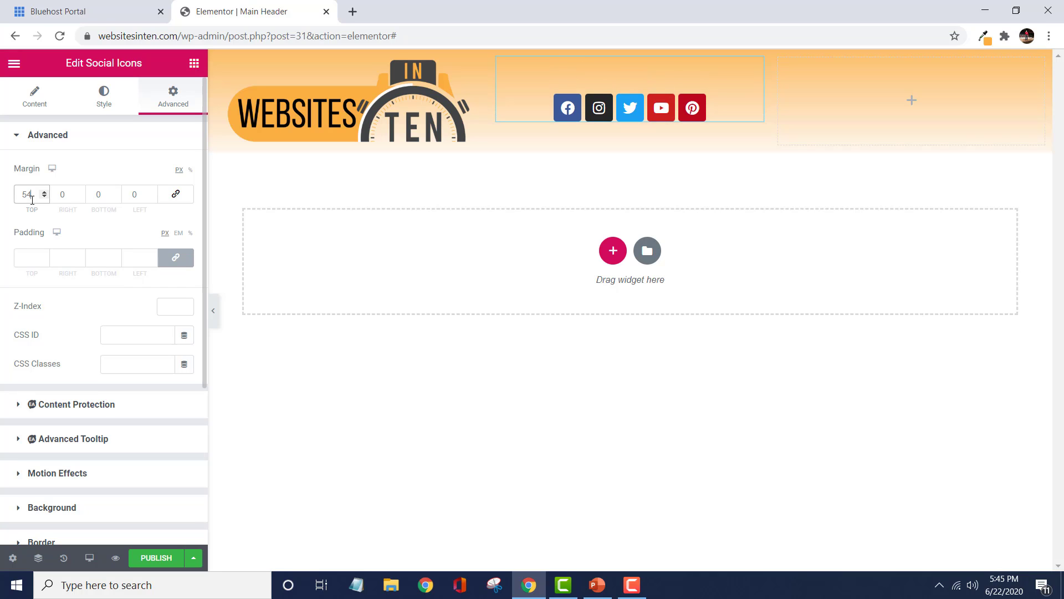
pyautogui.press('Down')
pyautogui.press('Down')
pyautogui.press('Down')
pyautogui.press('Down')
pyautogui.press('Down')
pyautogui.press('Down')
pyautogui.press('Down')
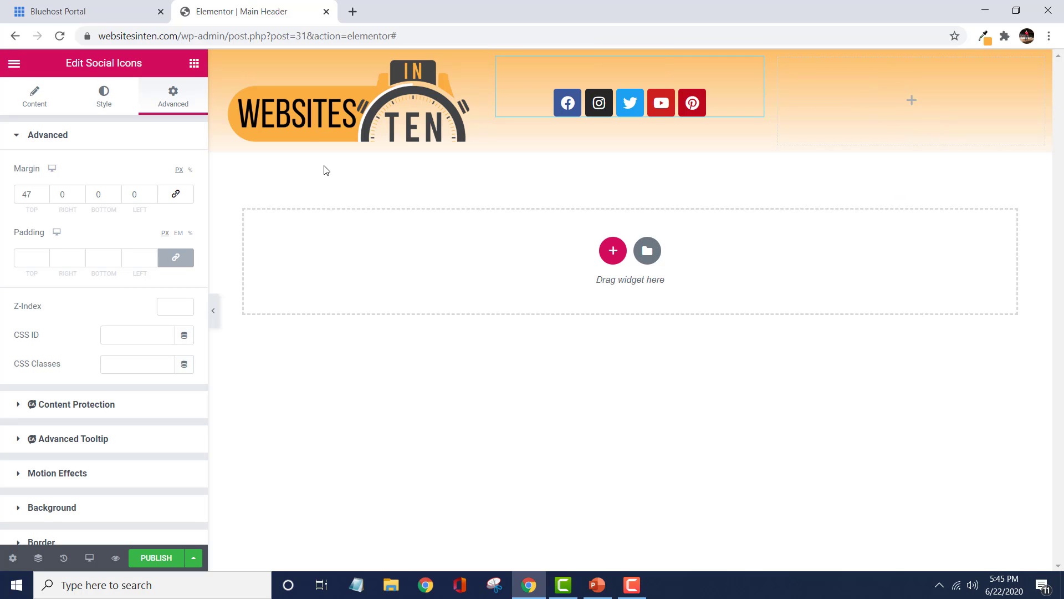
# Publish the header template and exit to the WordPress dashboard.
pyautogui.click(153, 560)
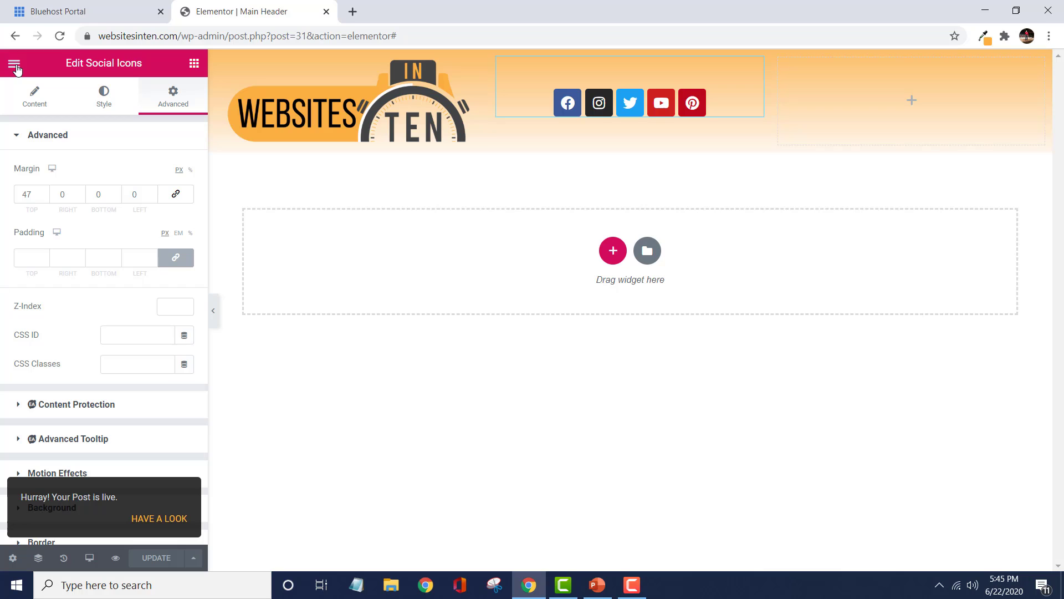
pyautogui.click(15, 65)
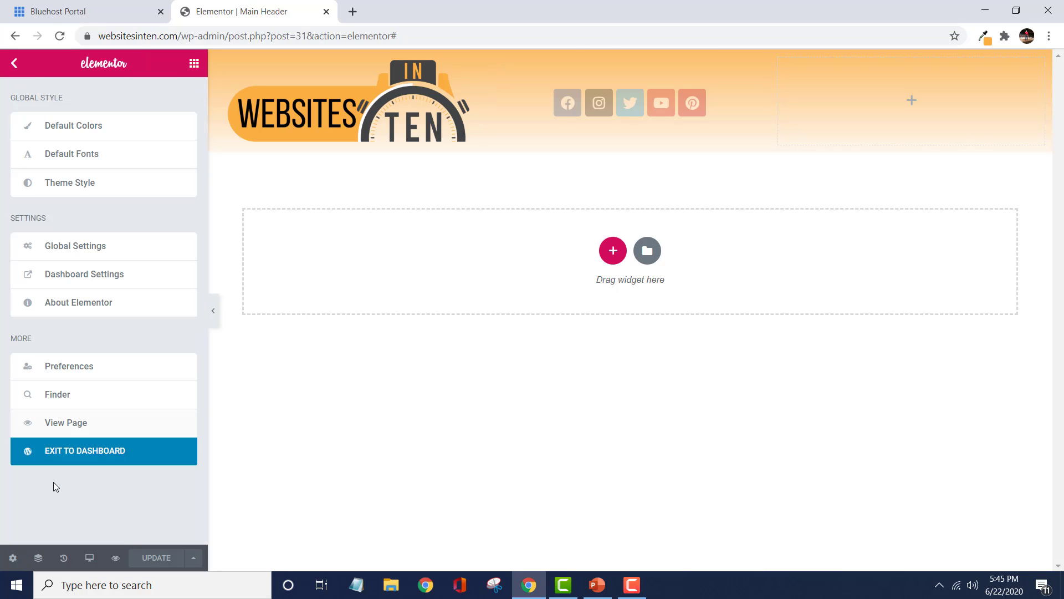
pyautogui.click(96, 454)
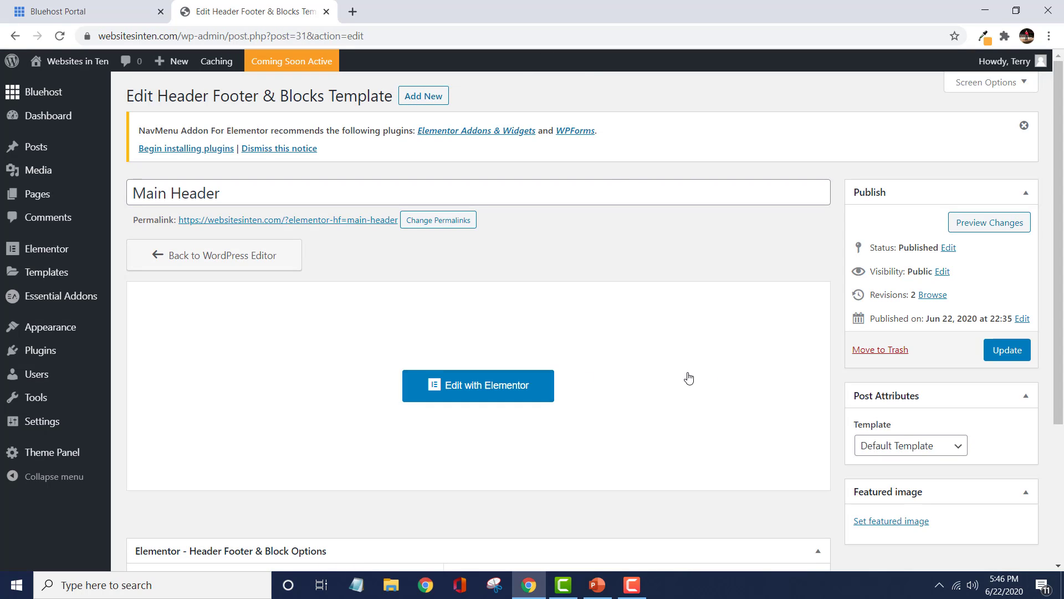
# Set the template's Type of Template option to Header.
pyautogui.moveTo(1060, 269); pyautogui.dragTo(1062, 299)
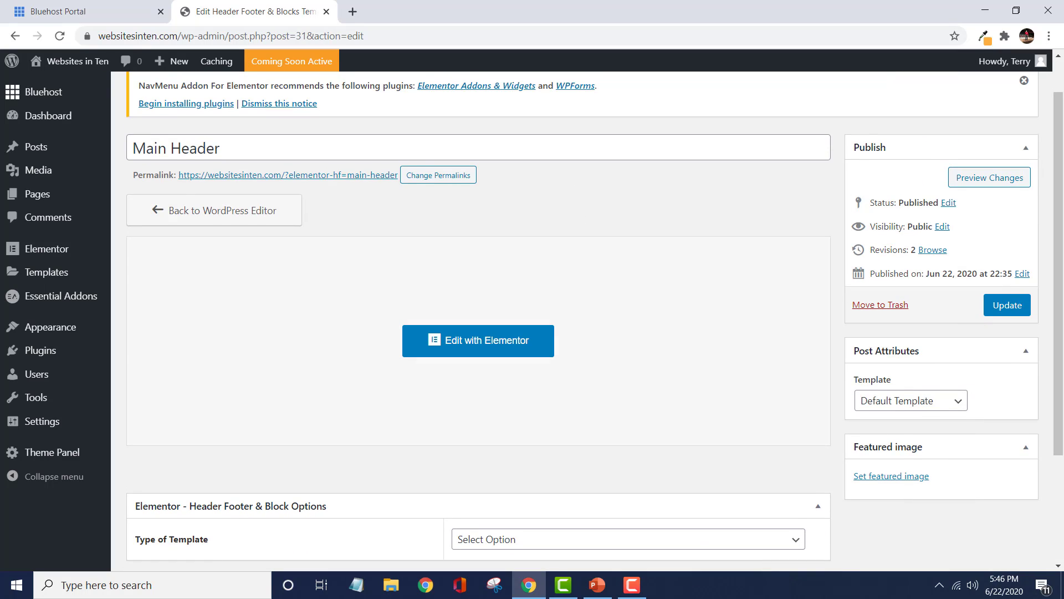
pyautogui.scroll(-2, 1057, 359)
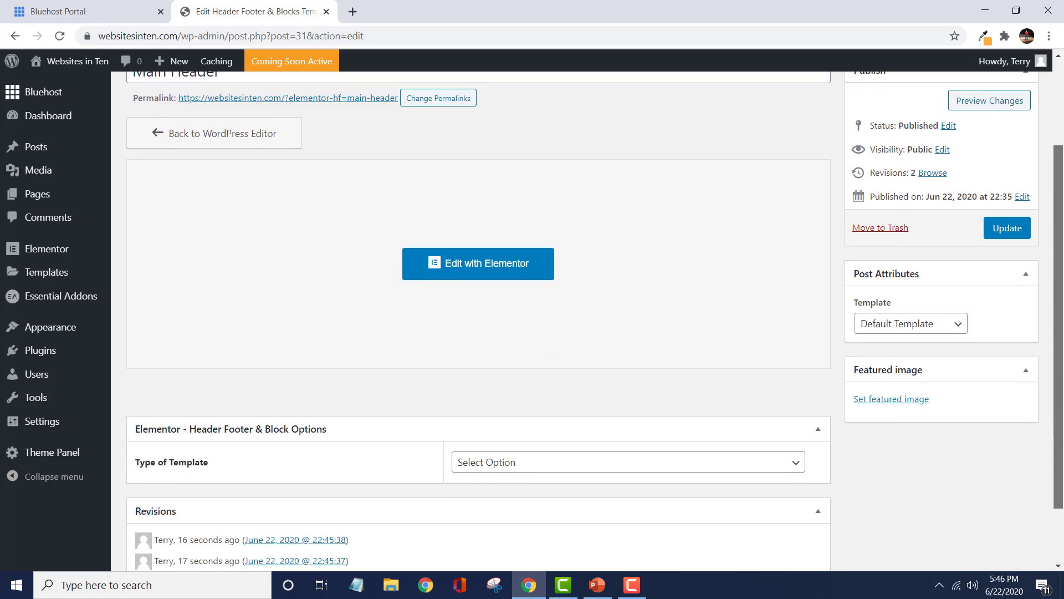
pyautogui.click(798, 434)
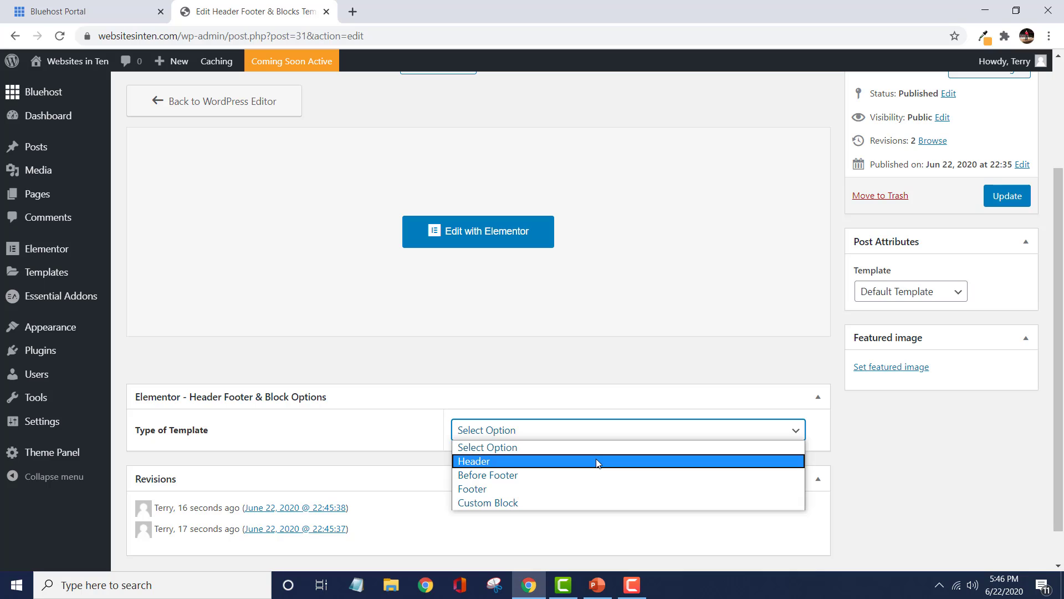
pyautogui.click(598, 462)
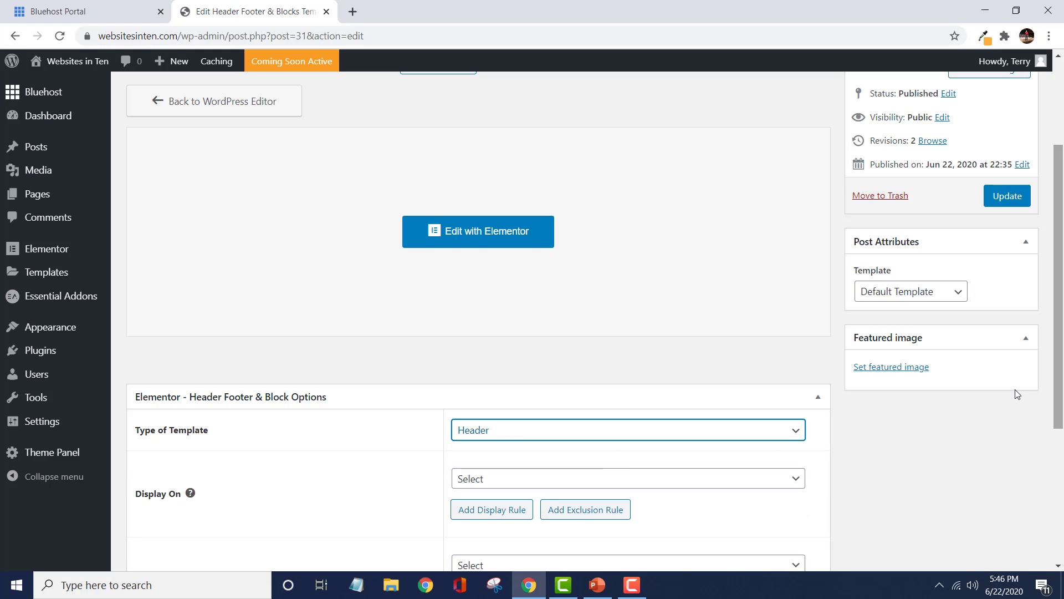
# Set the header template's Display On rule to All Pages.
pyautogui.click(797, 481)
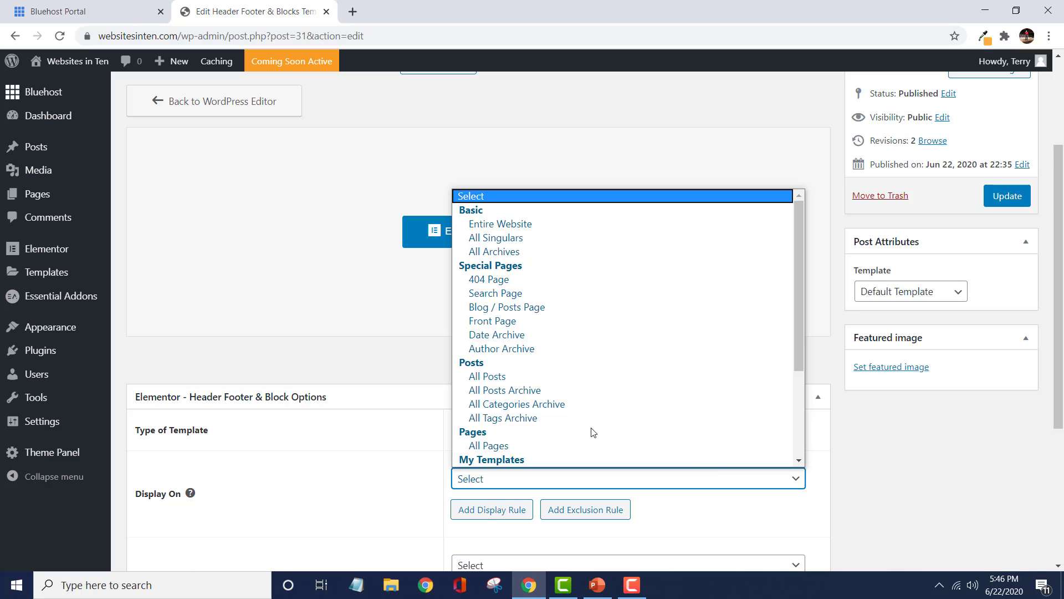
pyautogui.click(492, 446)
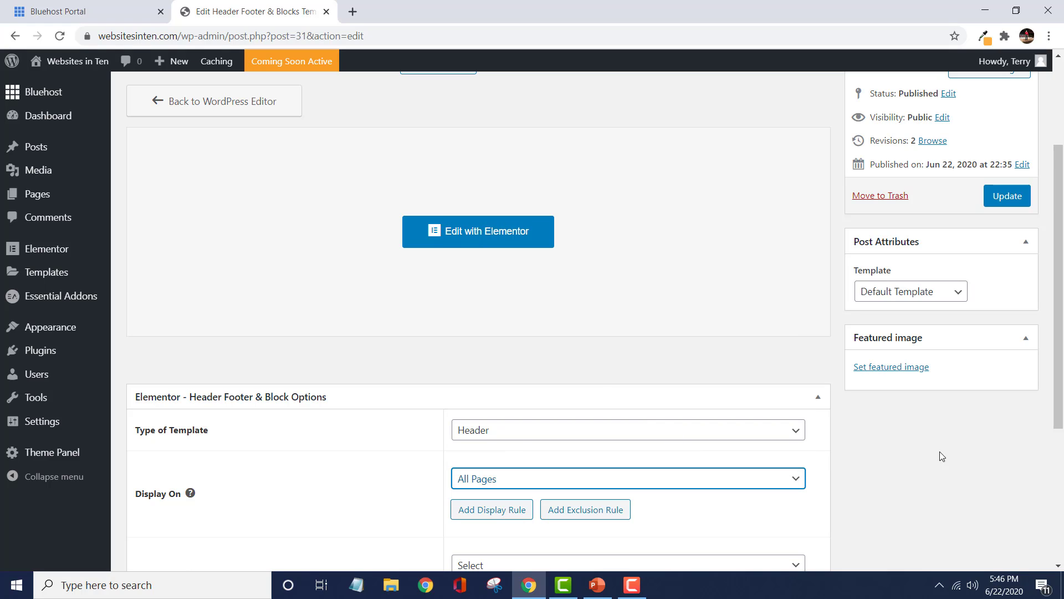
pyautogui.moveTo(1062, 364); pyautogui.dragTo(1062, 408)
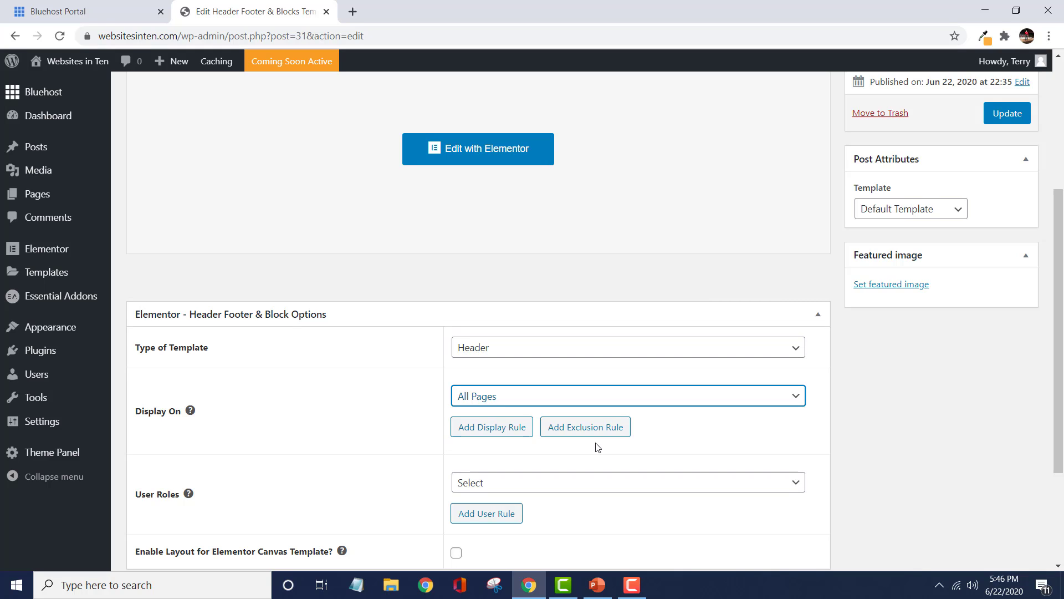
pyautogui.click(614, 482)
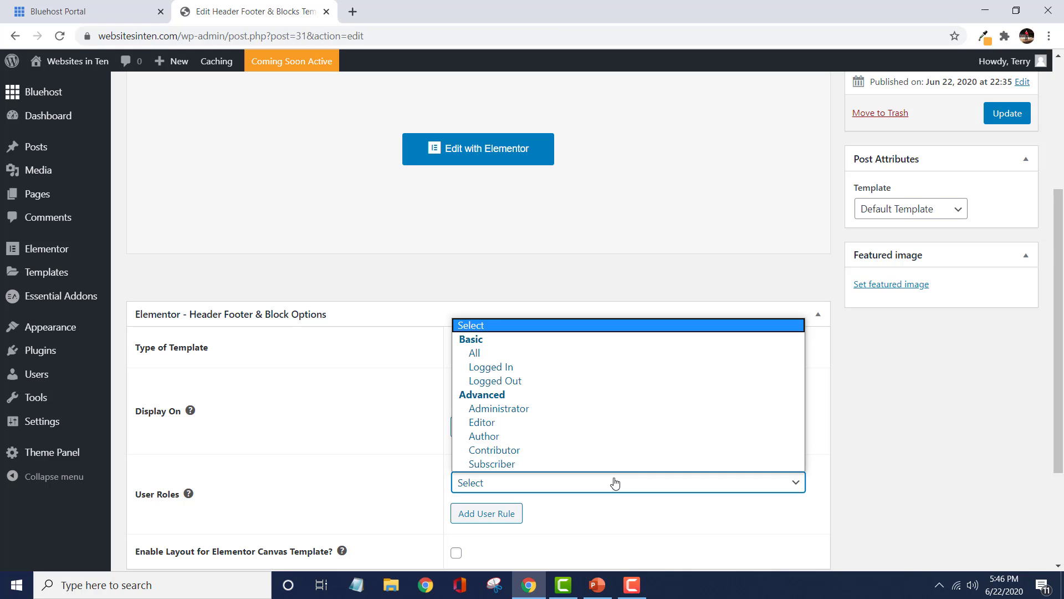
pyautogui.click(615, 482)
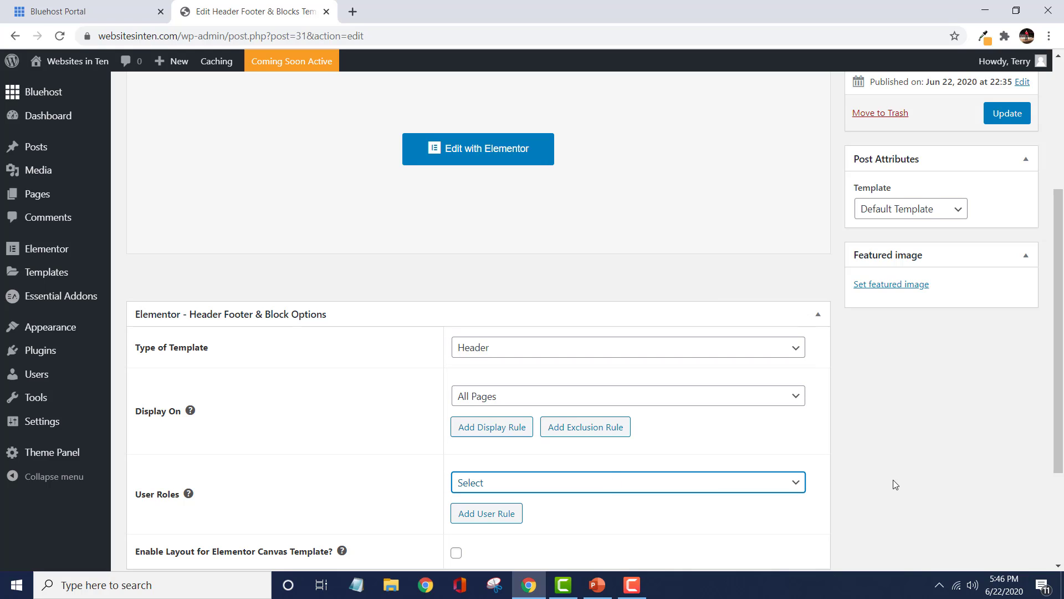
# Update the Main Header template to save its display settings.
pyautogui.moveTo(1056, 269); pyautogui.dragTo(1058, 190)
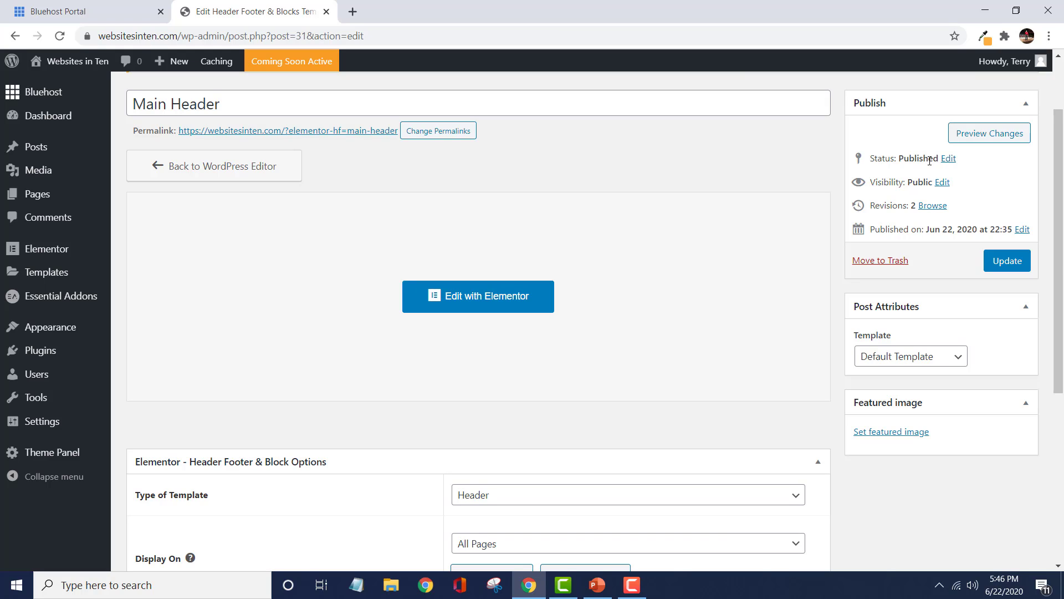
pyautogui.click(1008, 269)
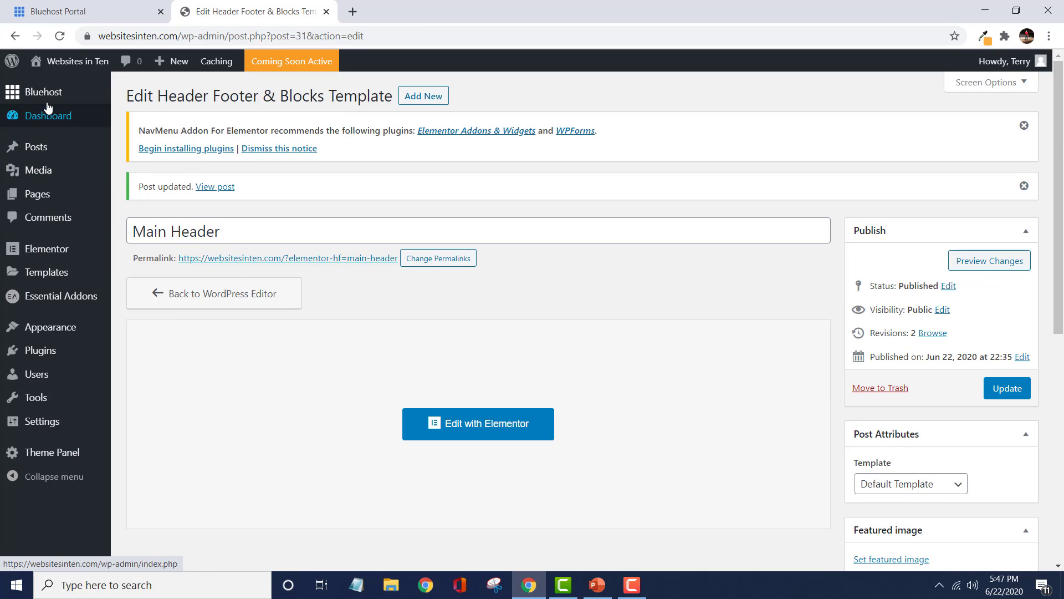
# Visit the live site to check the new header, and go back to the dashboard.
pyautogui.moveTo(68, 72)
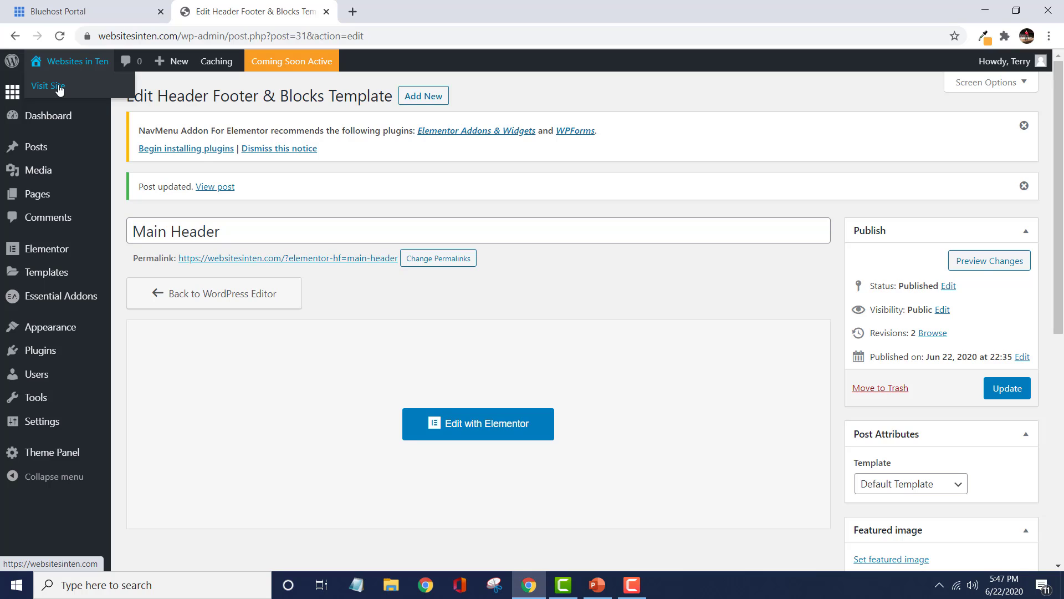
pyautogui.click(60, 90)
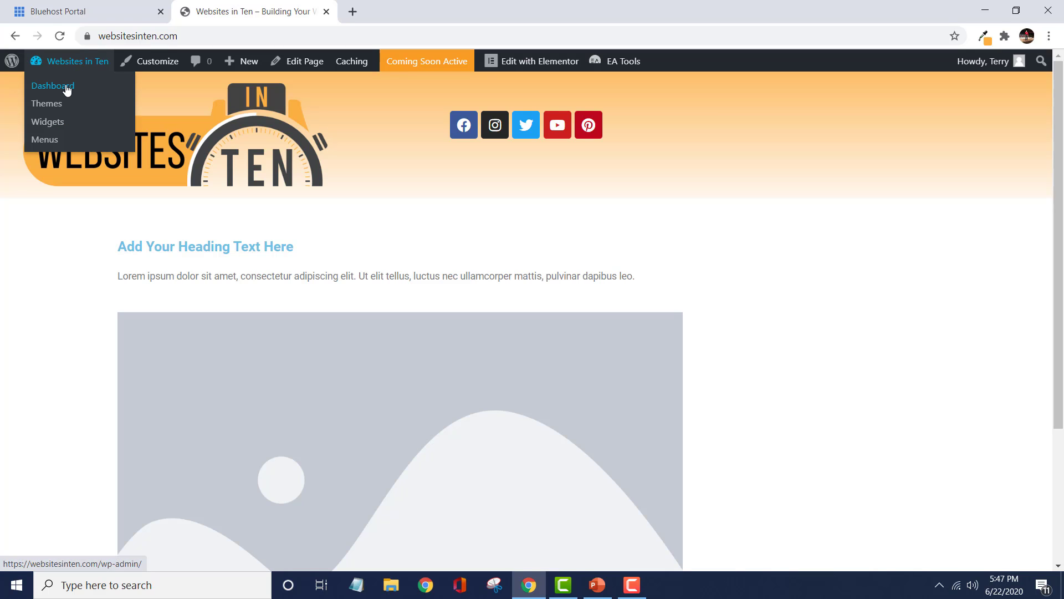
pyautogui.click(67, 90)
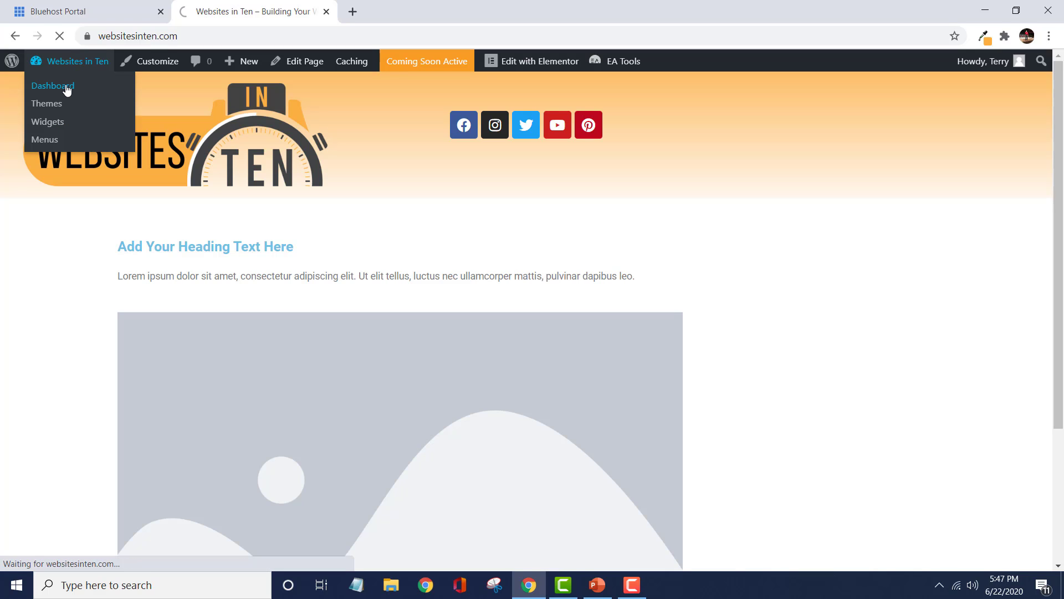